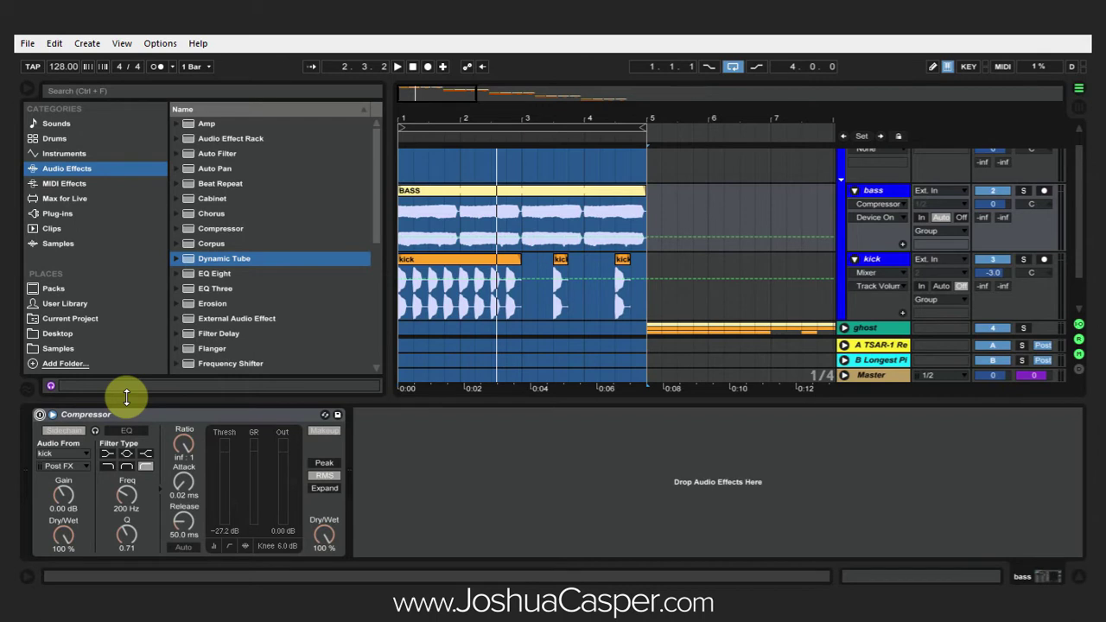
# - Turn on the bass Compressor's kick sidechain and play bars 1–5 to hear the bass duck
pyautogui.press('space')
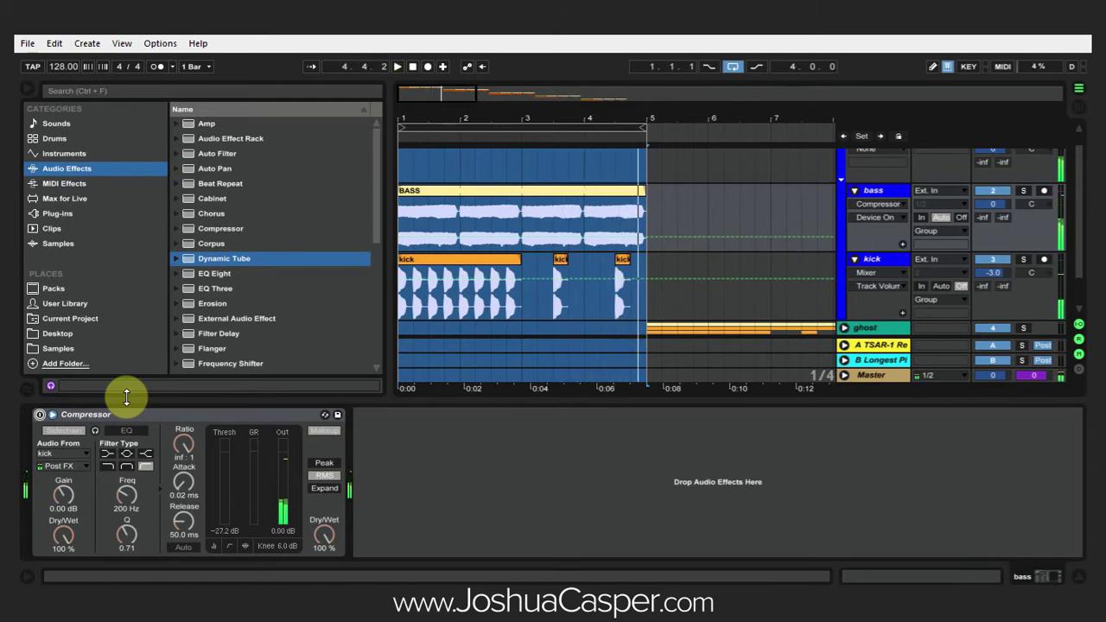
pyautogui.click(74, 432)
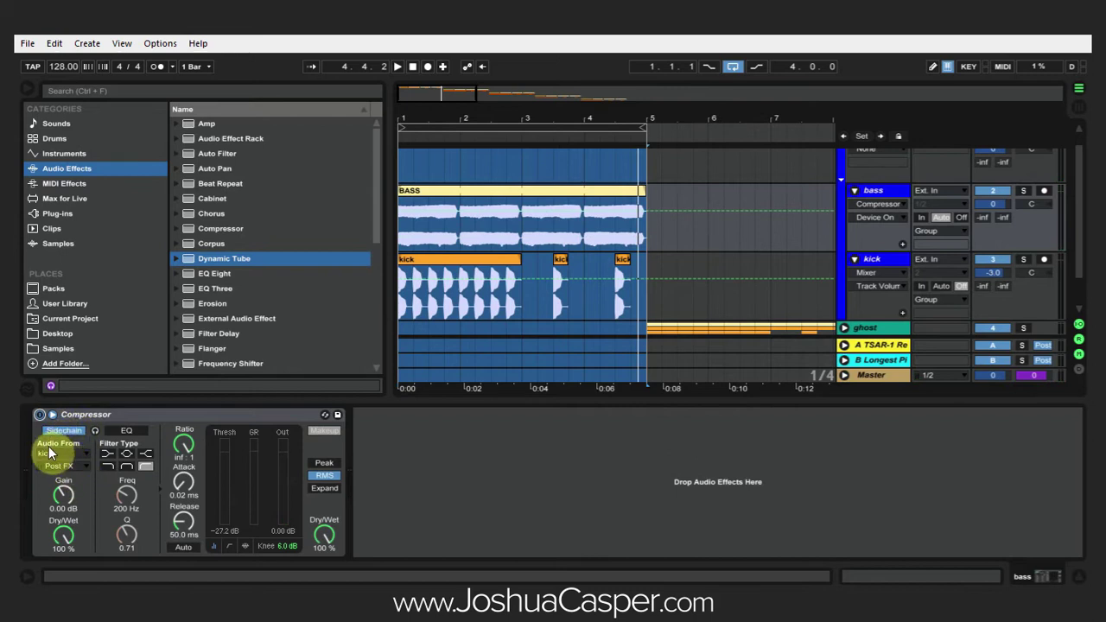
pyautogui.click(487, 290)
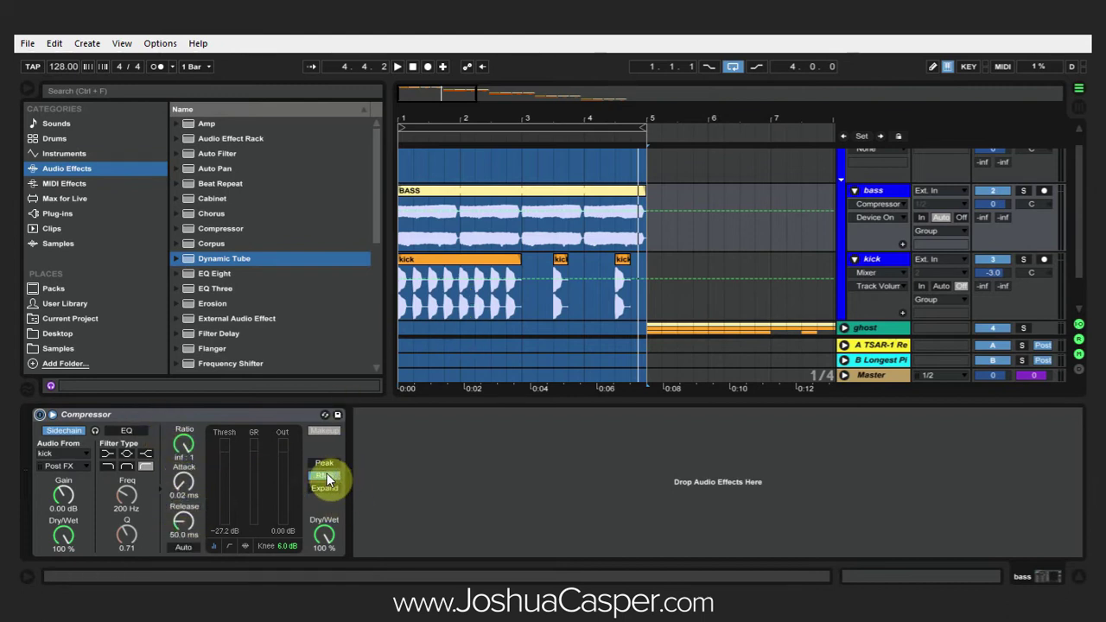
pyautogui.press('space')
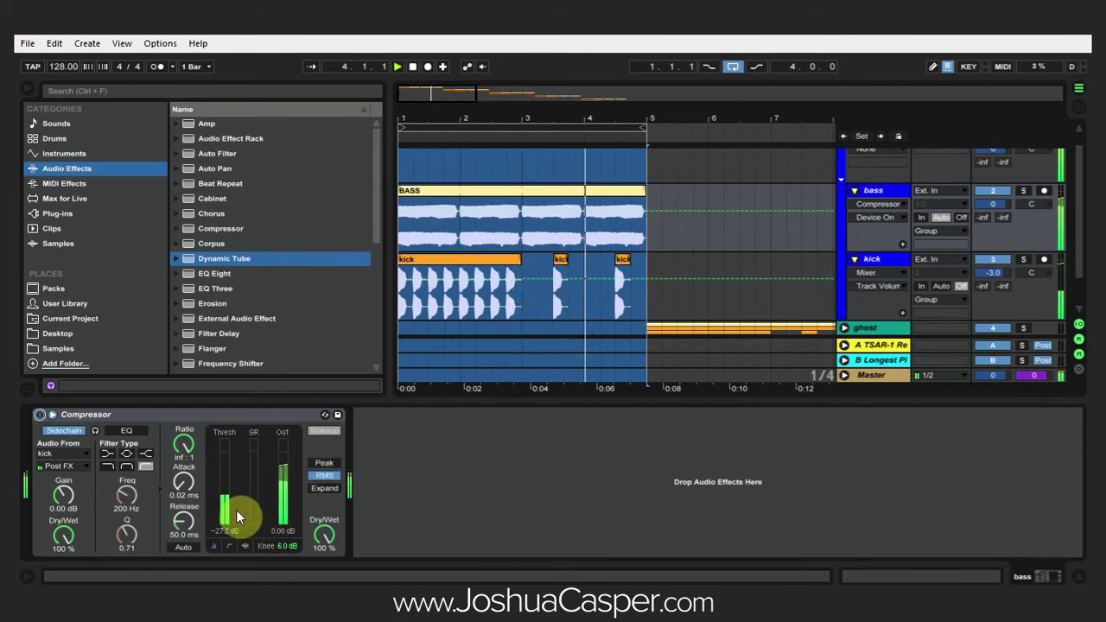
pyautogui.press('space')
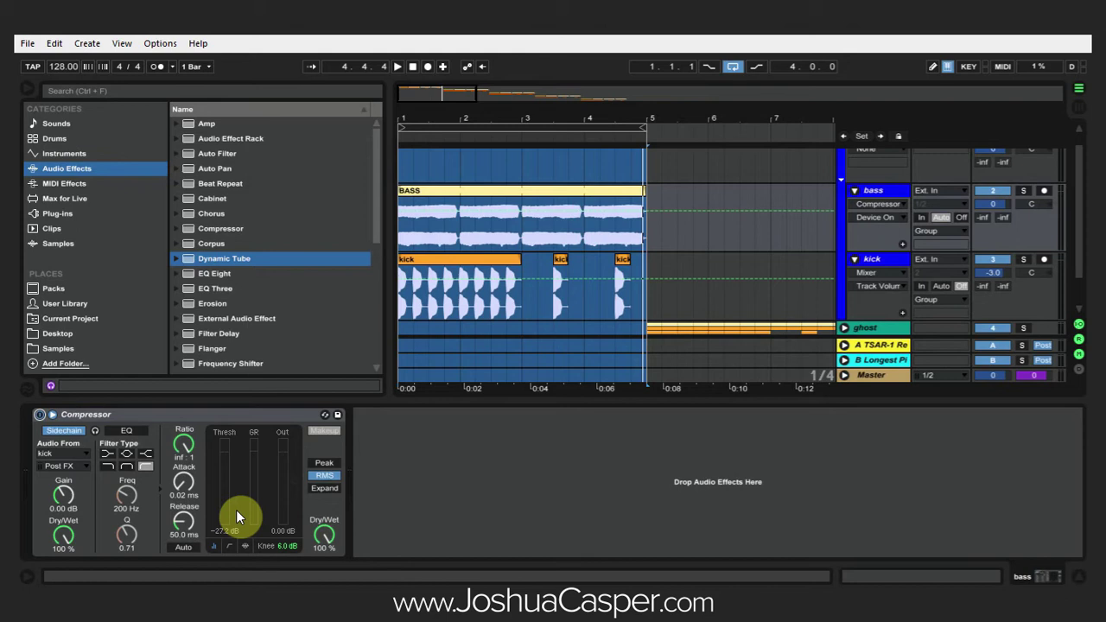
# - Play from bar 3, then fold the bass, kick and simple side group tracks
pyautogui.click(521, 303)
pyautogui.press('space')
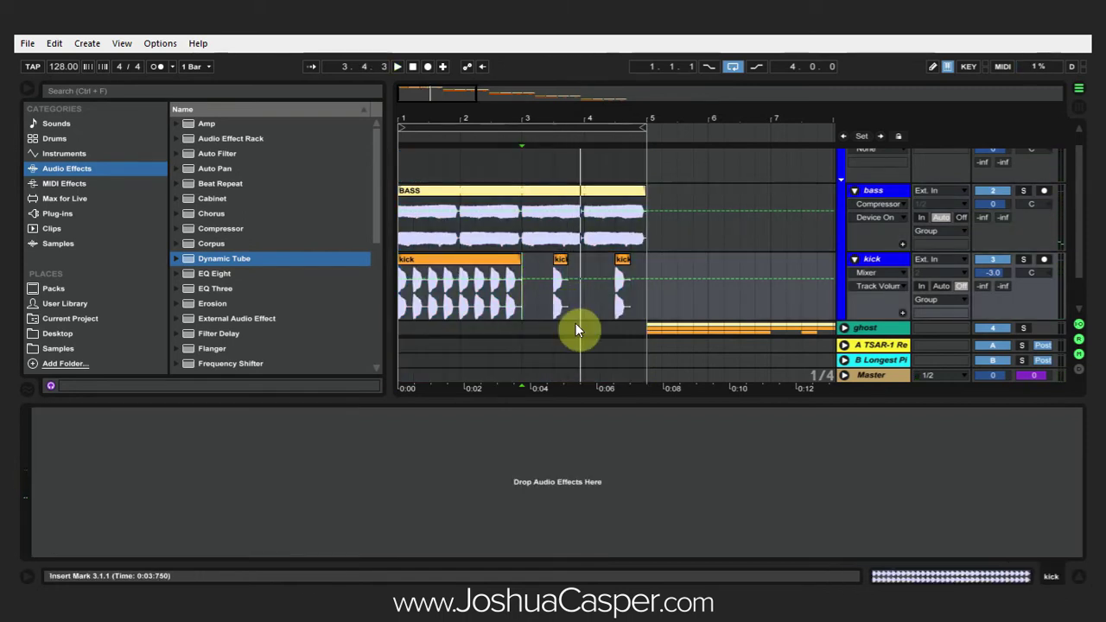
pyautogui.click(853, 190)
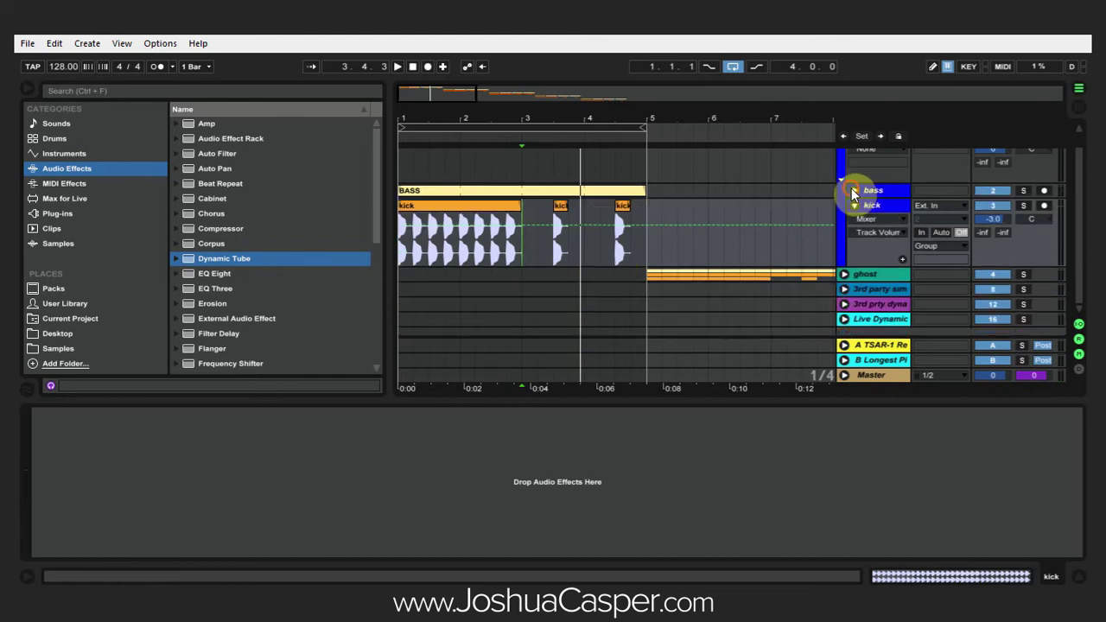
pyautogui.click(852, 211)
pyautogui.click(842, 157)
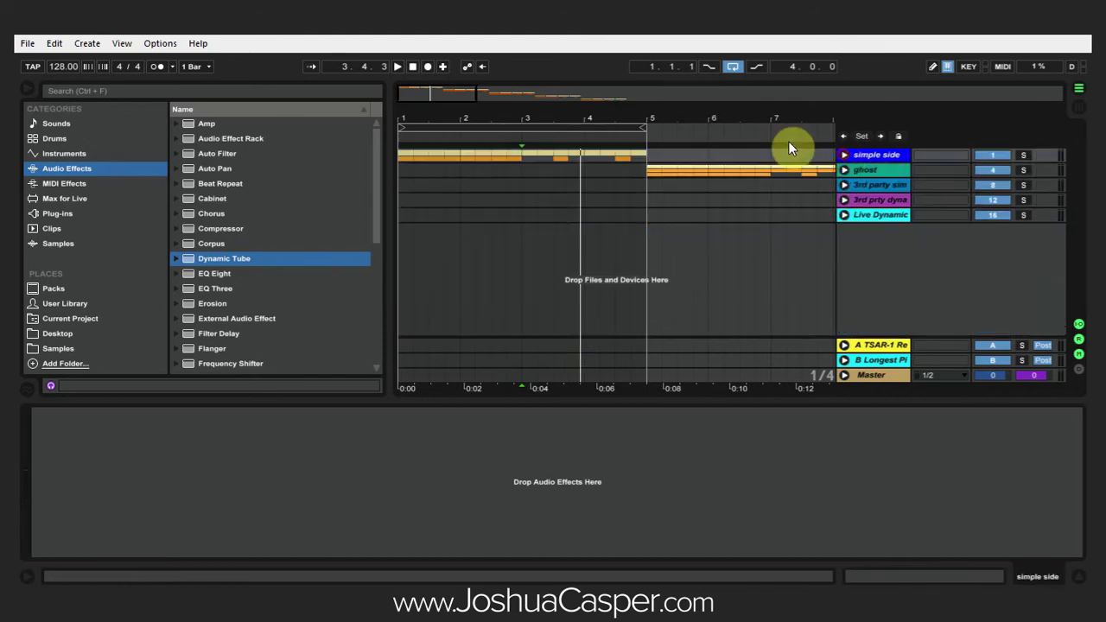
pyautogui.moveTo(606, 114); pyautogui.dragTo(529, 119)
# - Unfold the ghost group with its 5 Audio, ghost and 7 Audio tracks, and zoom to fit
pyautogui.click(845, 169)
pyautogui.click(852, 228)
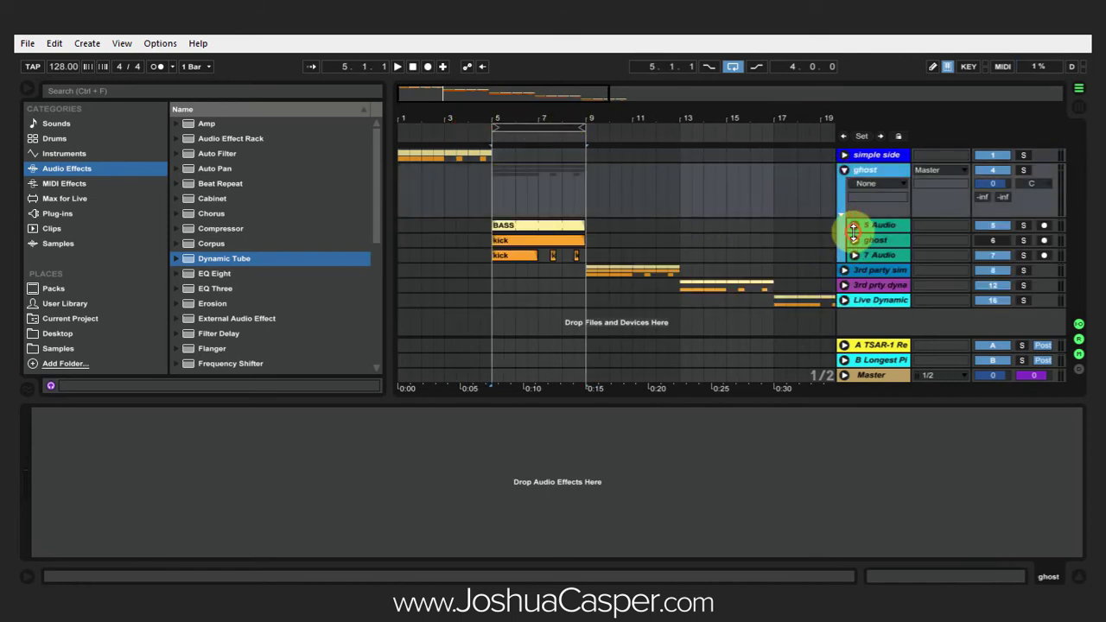
pyautogui.click(852, 227)
pyautogui.click(855, 267)
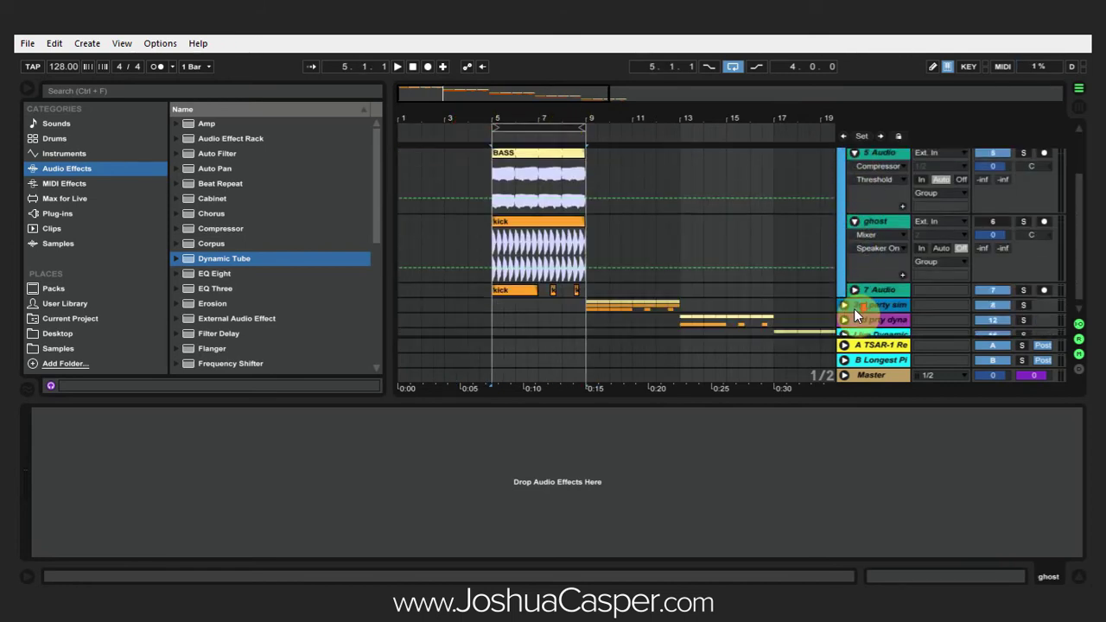
pyautogui.click(853, 309)
pyautogui.press('z')
# - Show 5 Audio's Compressor, which is sidechained from the ghost track
pyautogui.scroll(2, 585, 203)
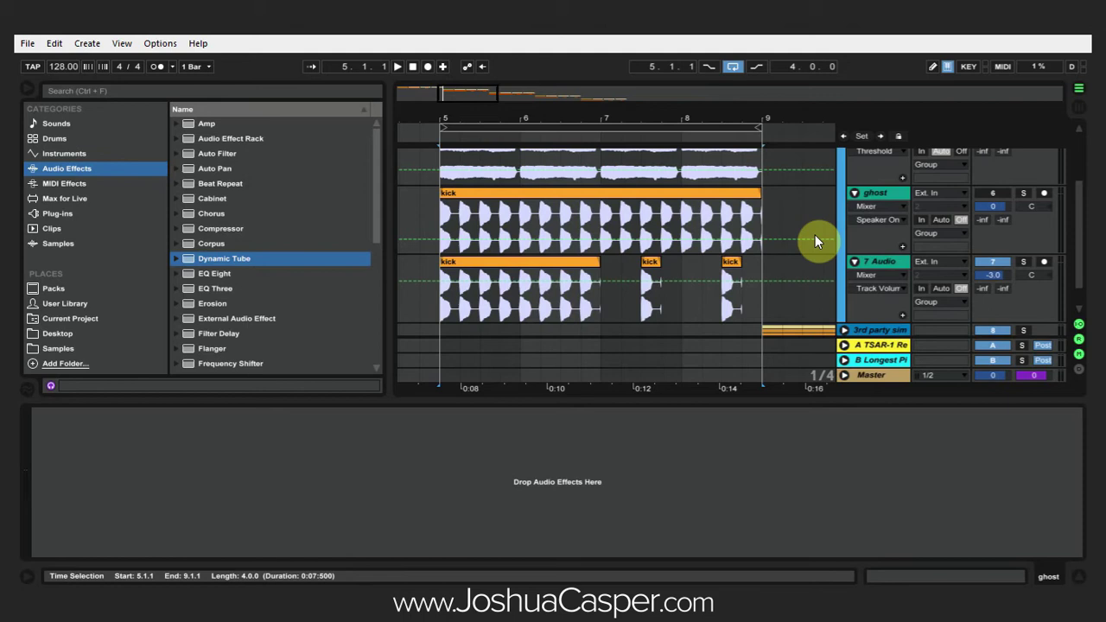
pyautogui.scroll(1, 682, 210)
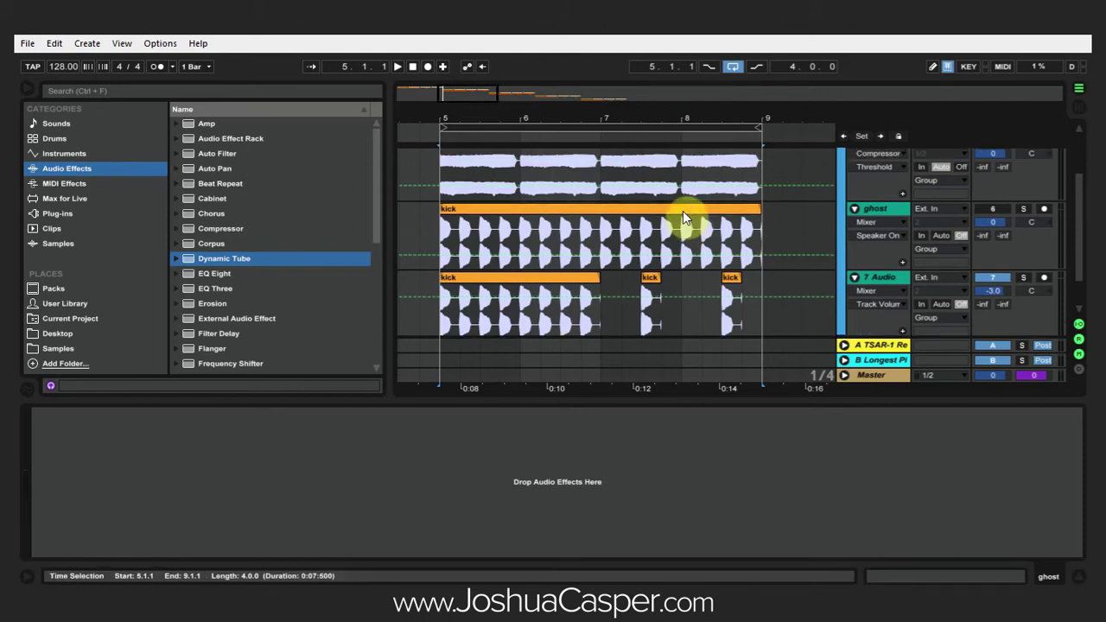
pyautogui.click(683, 211)
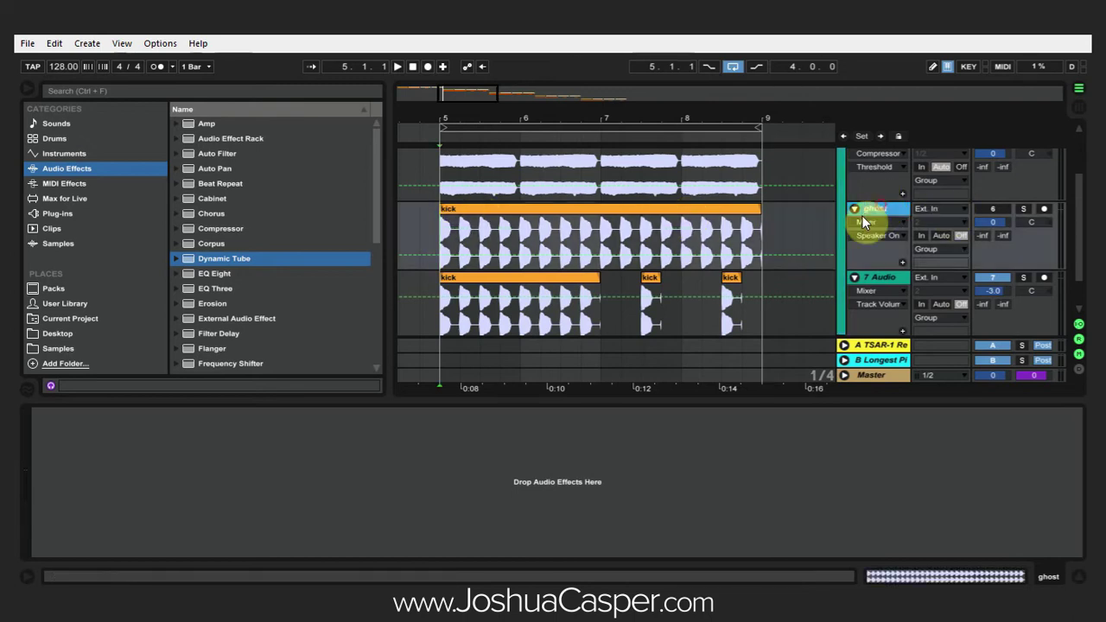
pyautogui.scroll(1, 875, 215)
pyautogui.click(876, 174)
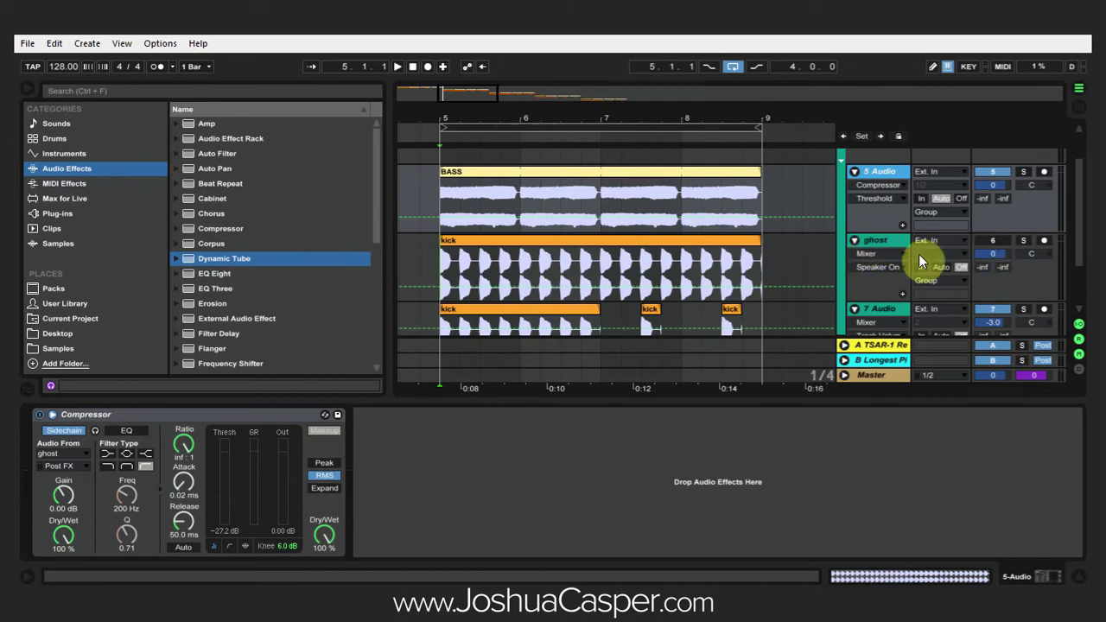
pyautogui.click(990, 309)
pyautogui.press('space')
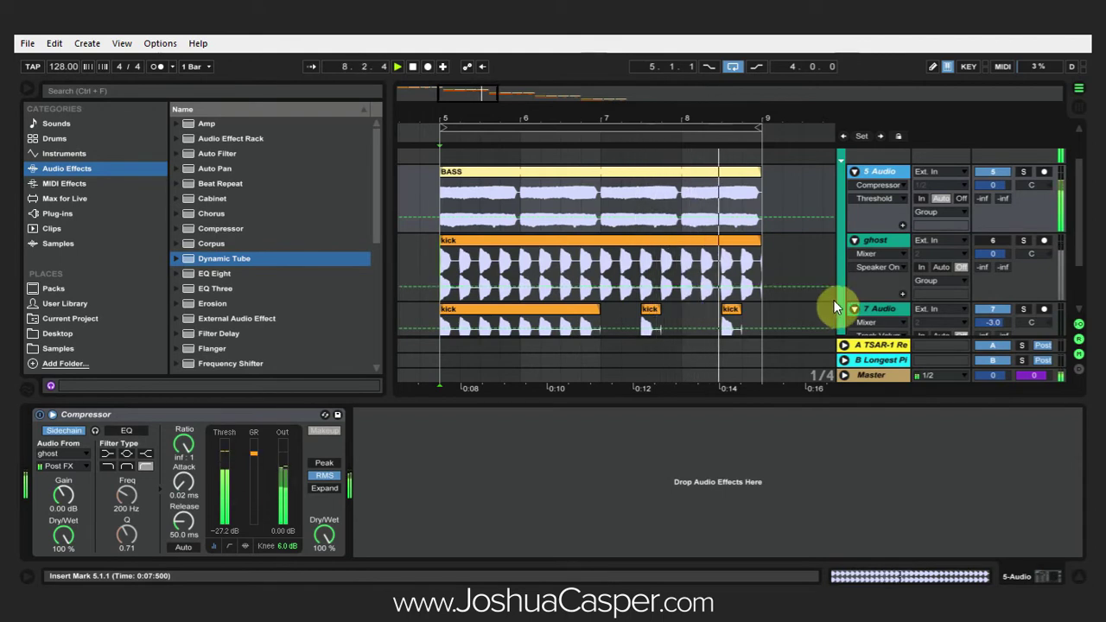
pyautogui.press('space')
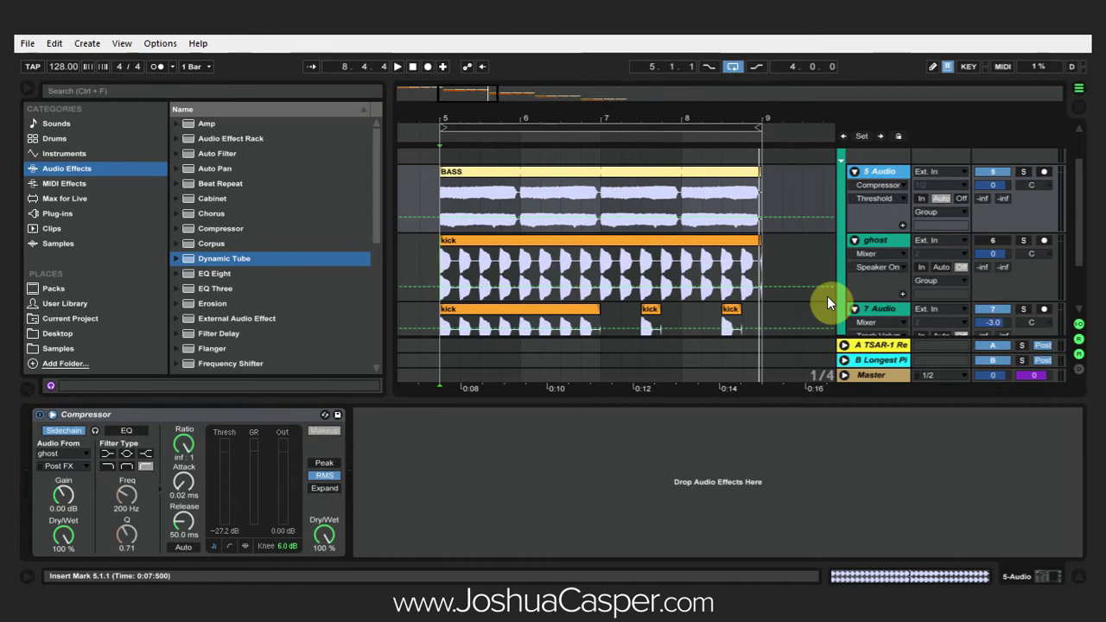
# - Deactivate the ghost track and play from bar 5 to check the bass ducking
pyautogui.click(862, 242)
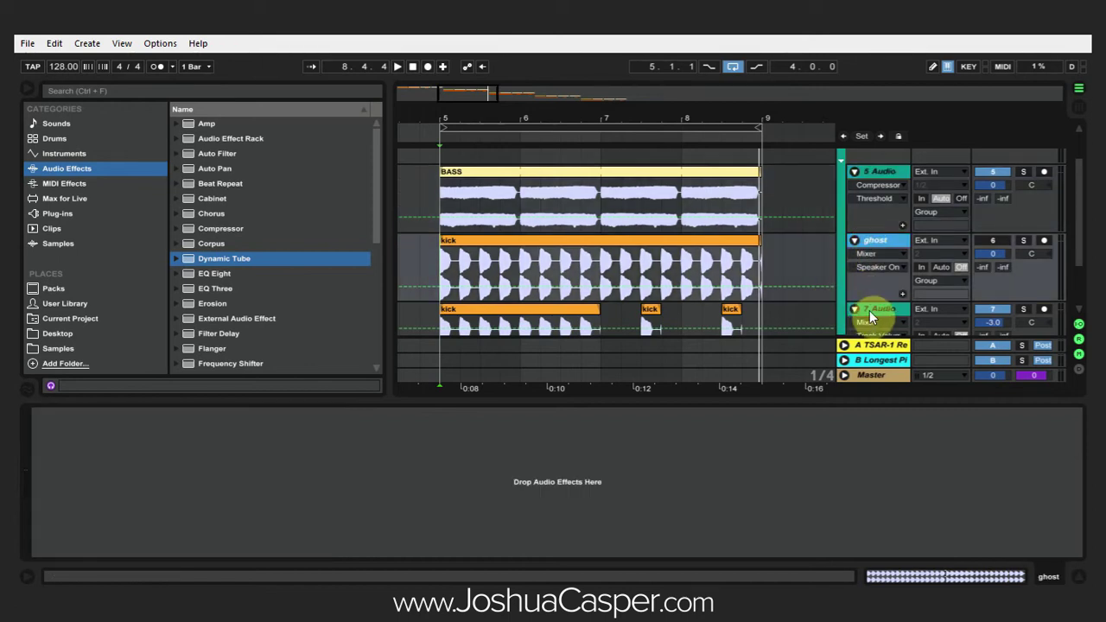
pyautogui.click(875, 249)
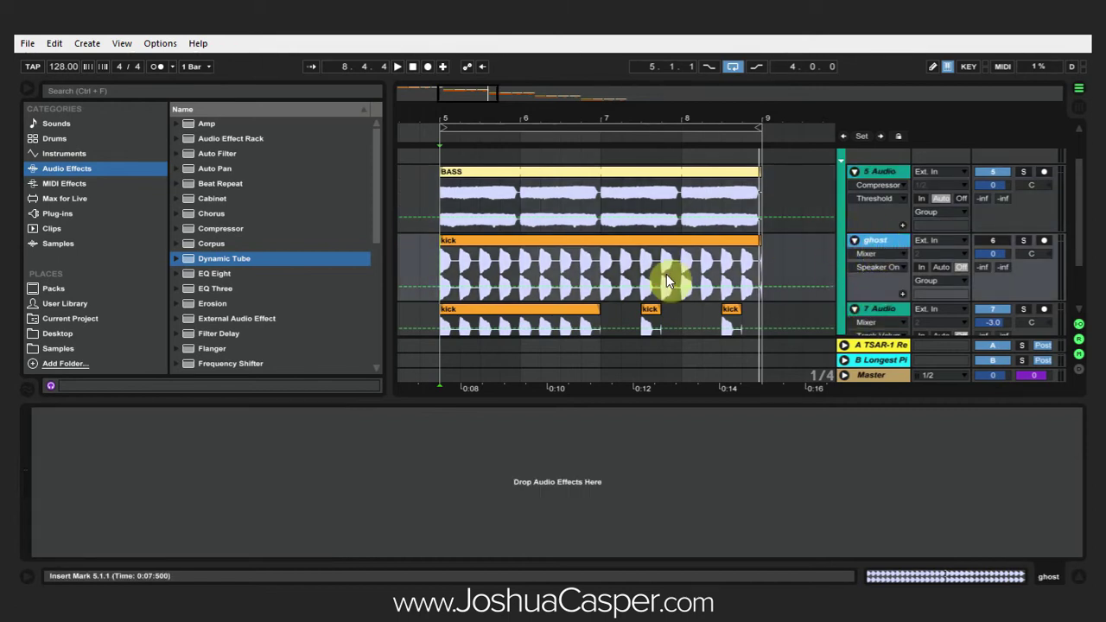
pyautogui.click(993, 241)
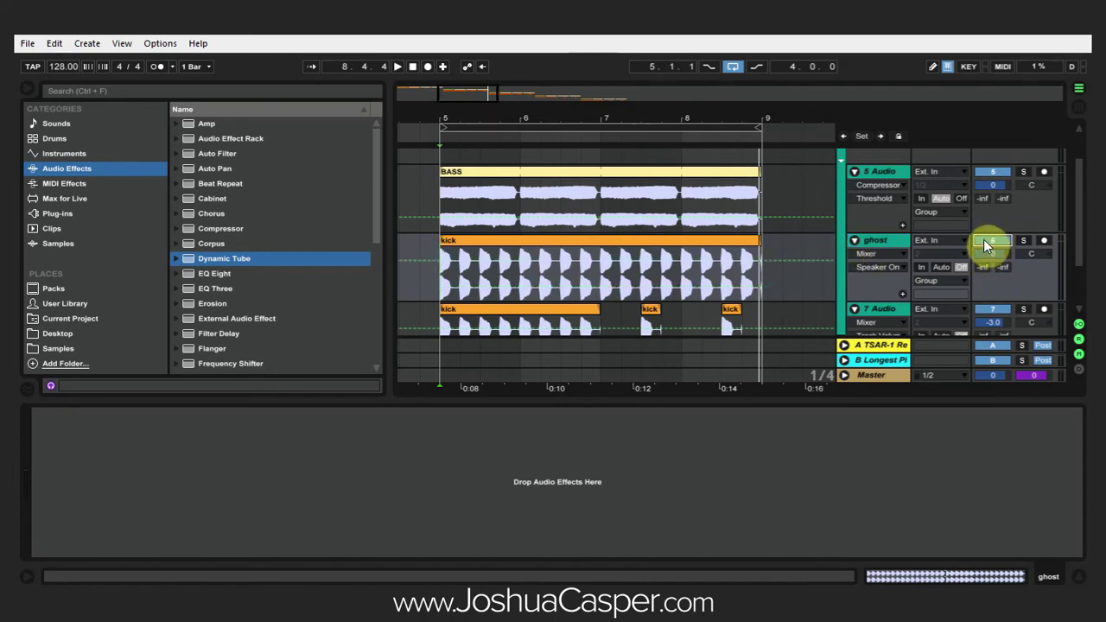
pyautogui.press('space')
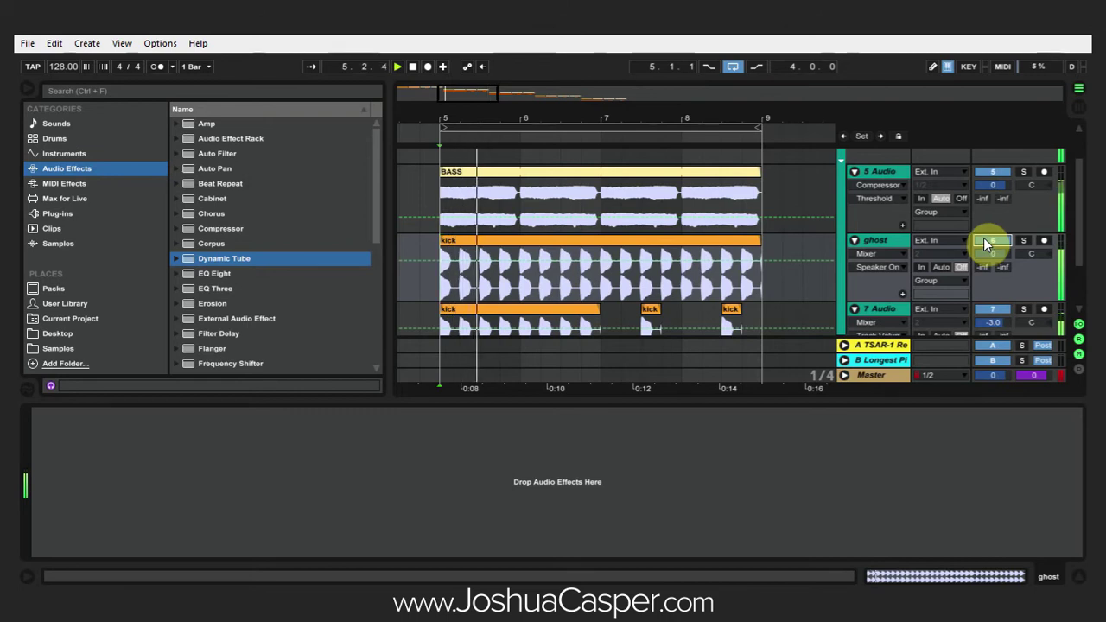
pyautogui.press('space')
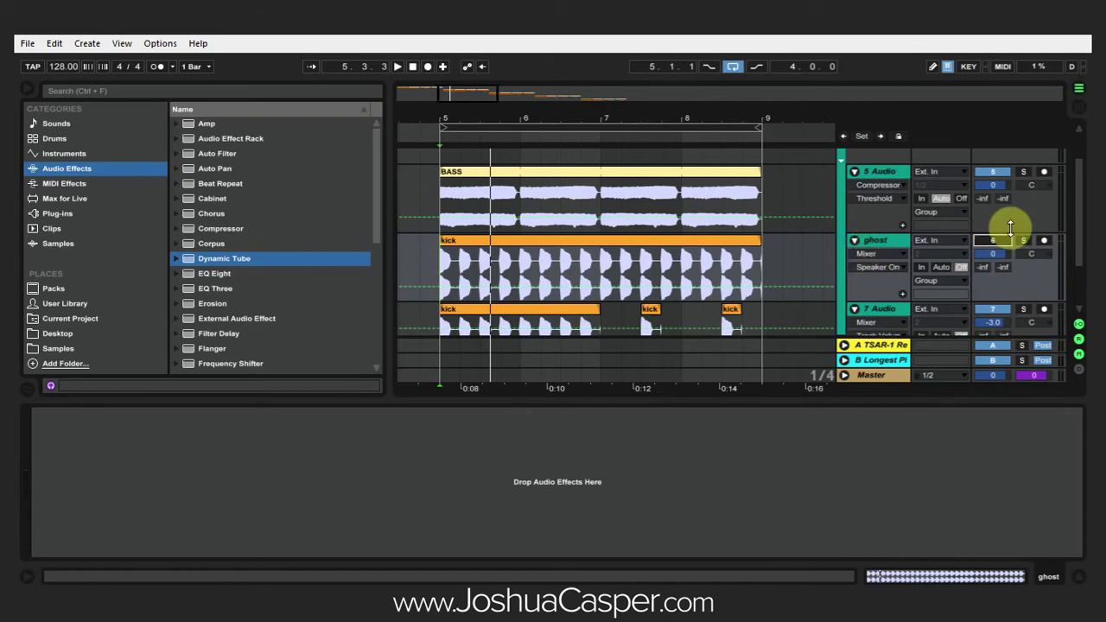
# - Play again from around bar 7, then stop
pyautogui.click(594, 139)
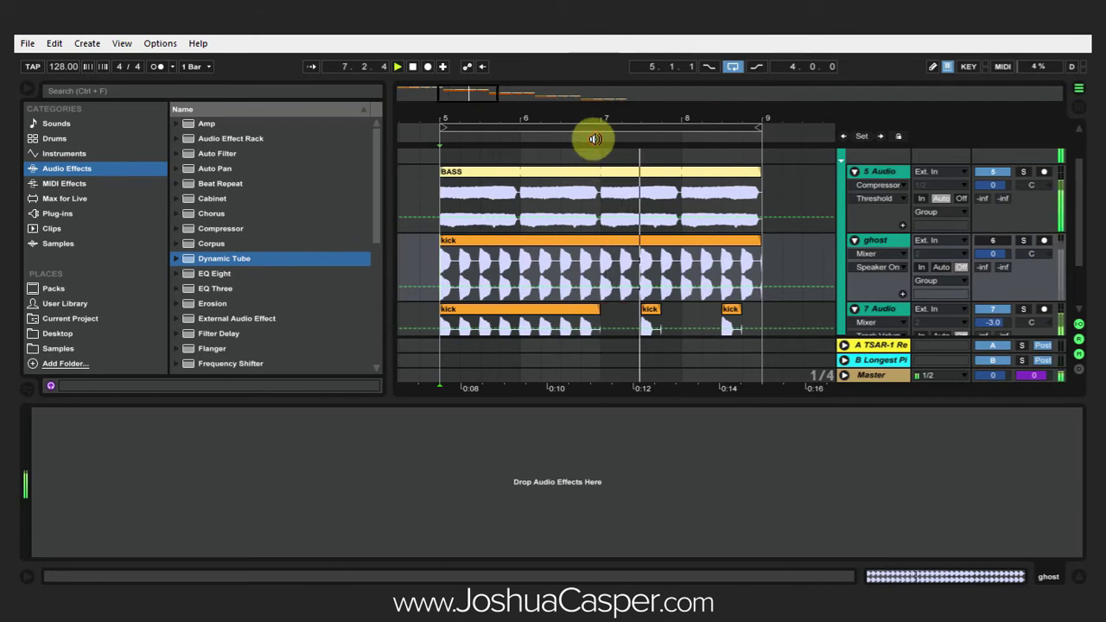
pyautogui.press('space')
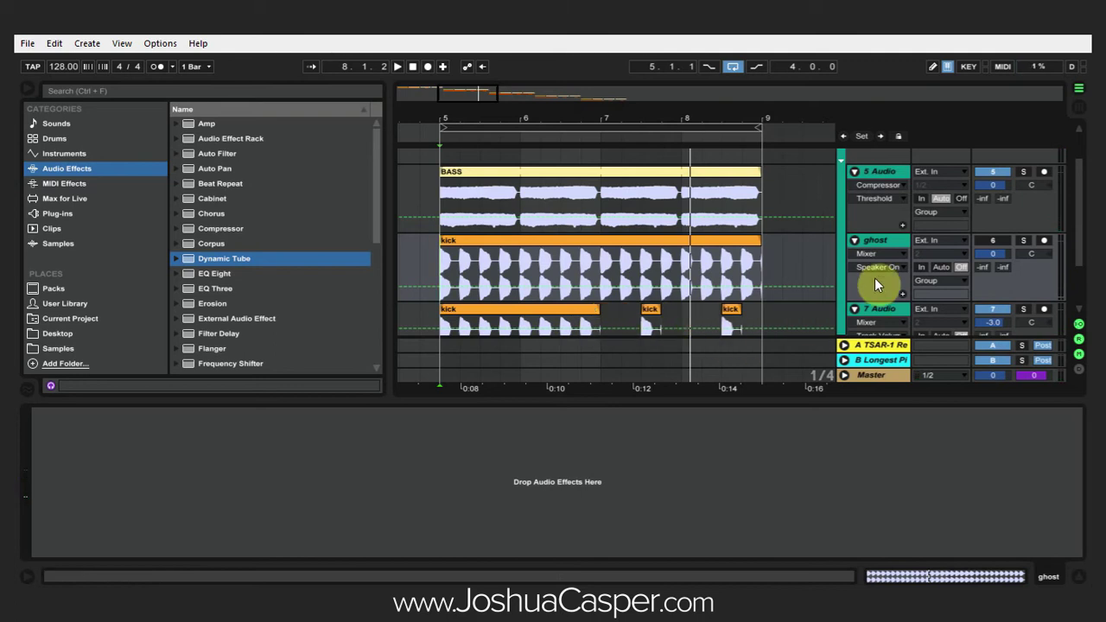
pyautogui.scroll(3, 870, 269)
# - Fold all tracks, move the loop to bars 9–13 and expand the 3rd party sim group
pyautogui.keyDown('alt'); pyautogui.click(848, 172); pyautogui.keyUp('alt')
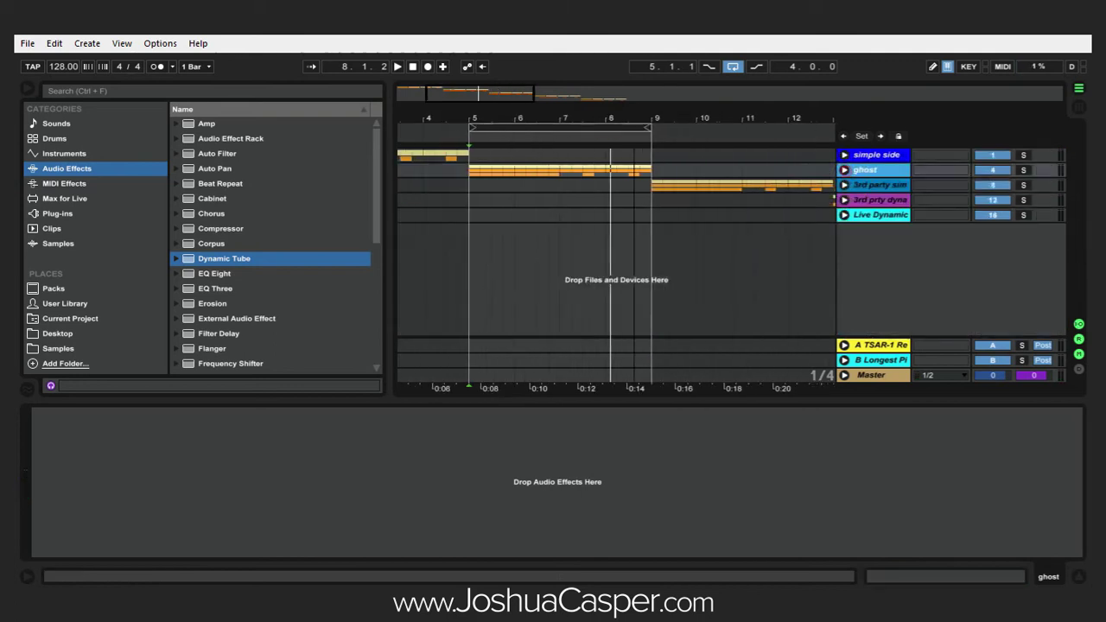
pyautogui.moveTo(538, 128); pyautogui.dragTo(724, 130)
pyautogui.click(844, 184)
pyautogui.moveTo(789, 118); pyautogui.dragTo(705, 107)
# - Unfold the ghost, 9 Audio bass and 11 Audio kick tracks to show clips and routing
pyautogui.click(854, 255)
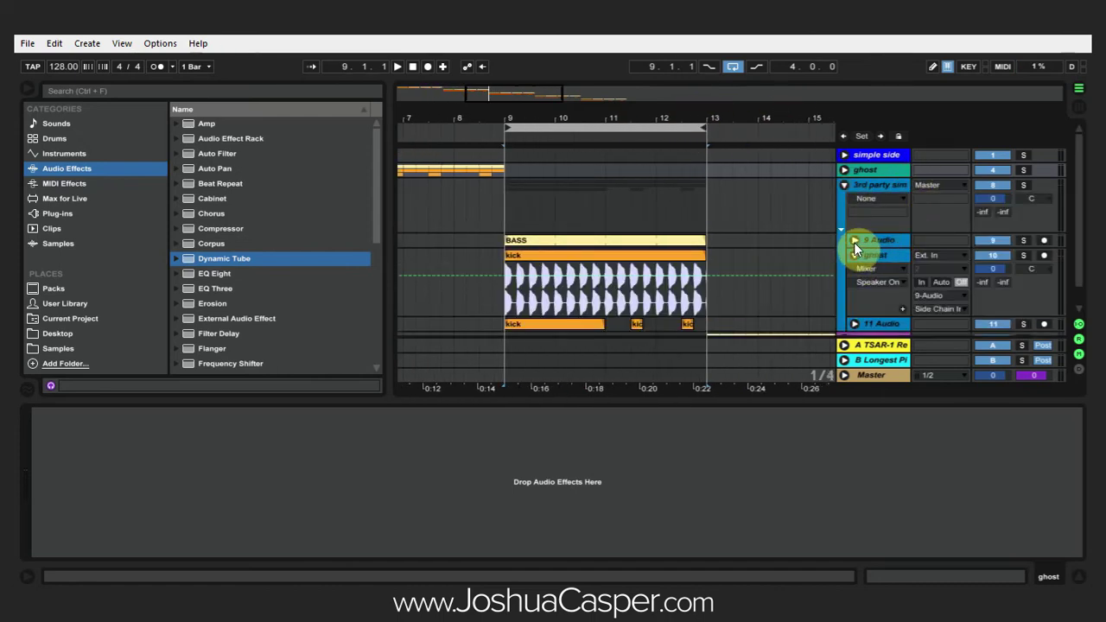
pyautogui.click(854, 241)
pyautogui.scroll(-2, 890, 286)
pyautogui.click(853, 315)
pyautogui.scroll(-2, 883, 208)
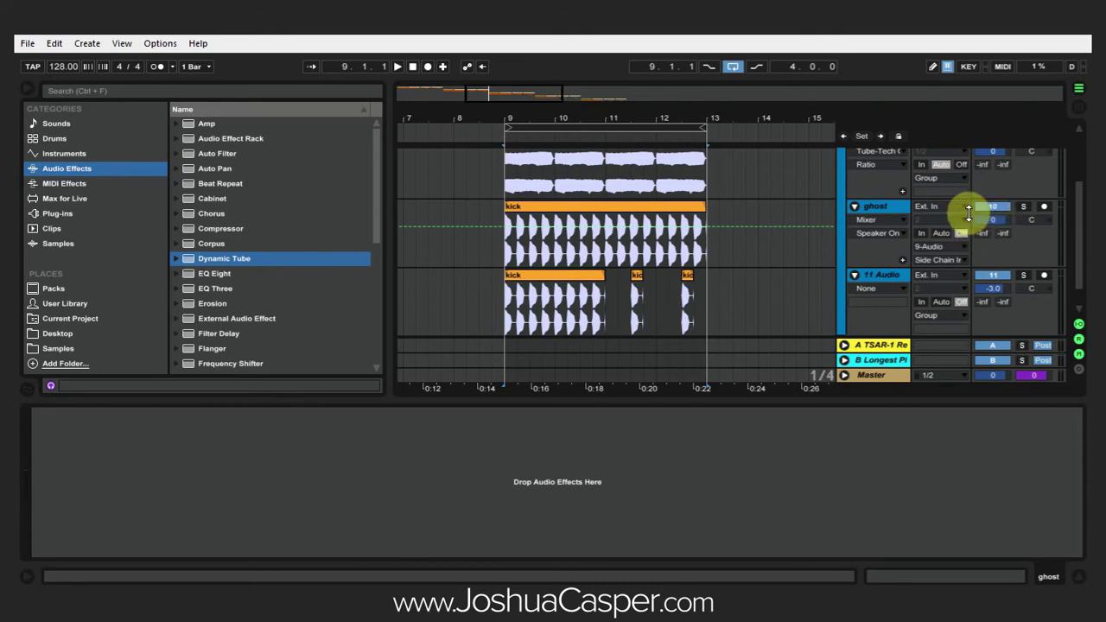
pyautogui.scroll(1, 976, 231)
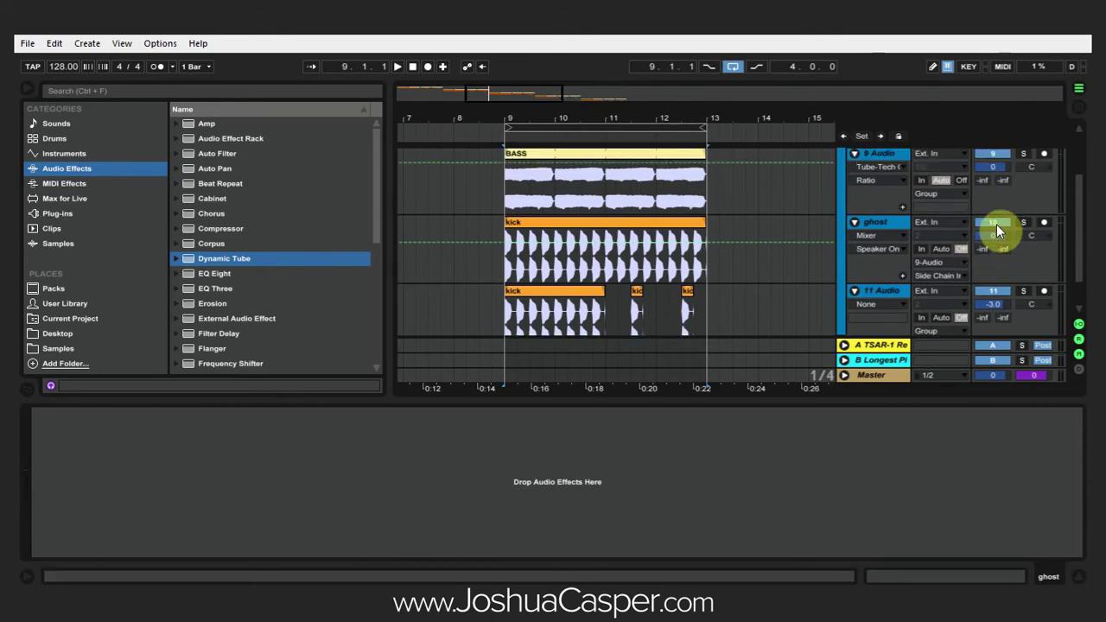
# - Set the Tube-Tech CL 1B on 9 Audio to Bus Select ext, then select the ghost track
pyautogui.click(876, 153)
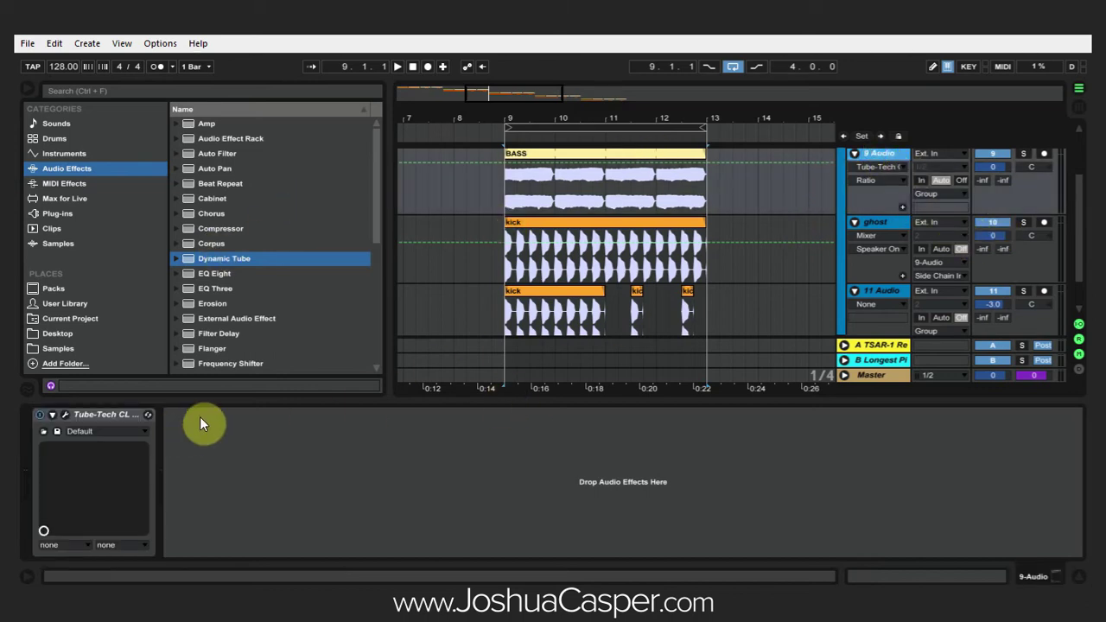
pyautogui.click(62, 415)
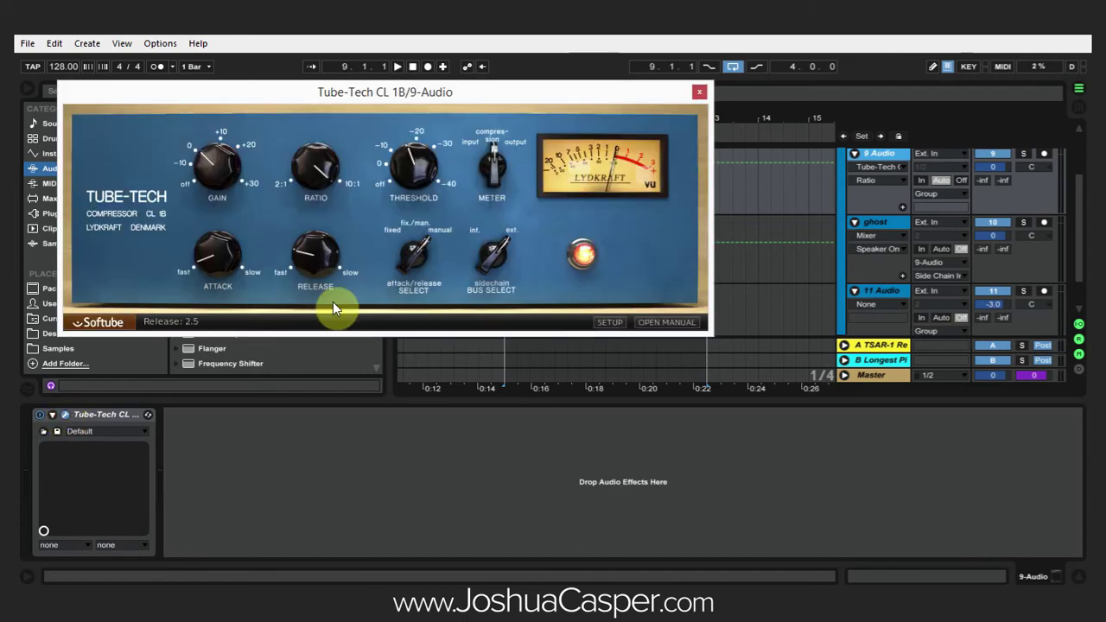
pyautogui.click(507, 235)
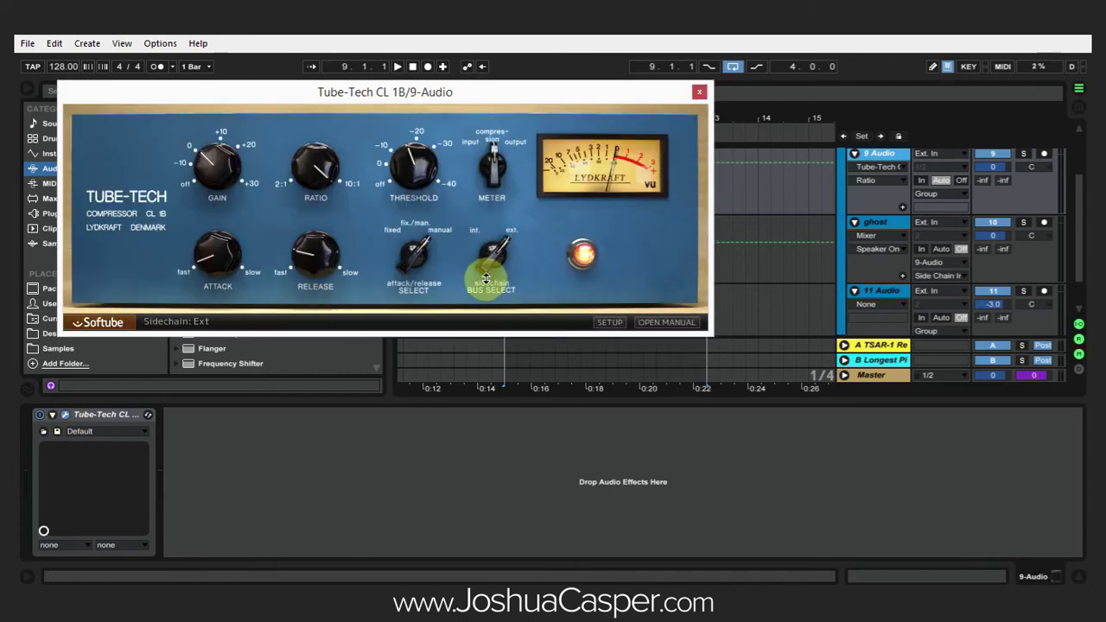
pyautogui.click(699, 91)
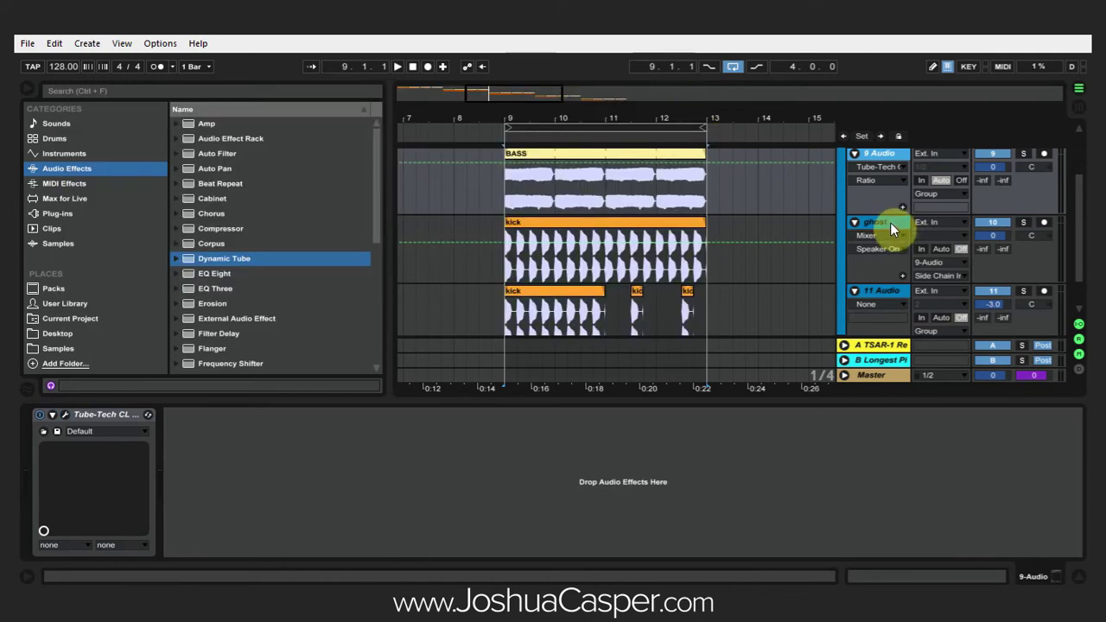
pyautogui.click(890, 224)
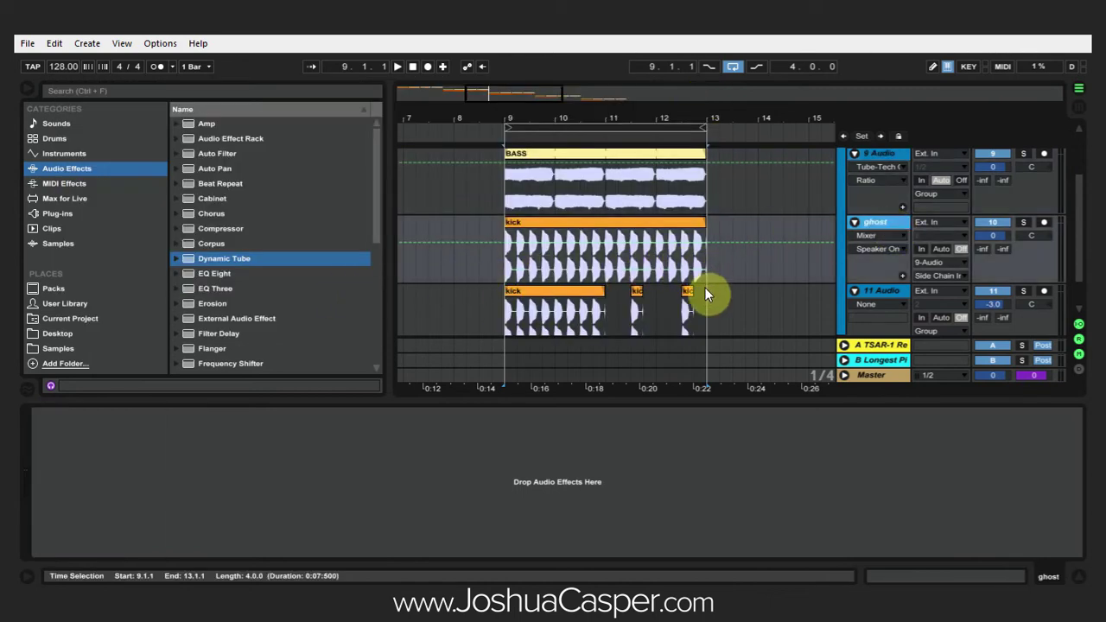
# - Play from bar 11, then paste 11 Audio's chopped kick clips from bars 9–13 onto ghost
pyautogui.click(604, 269)
pyautogui.press('space')
pyautogui.press('space')
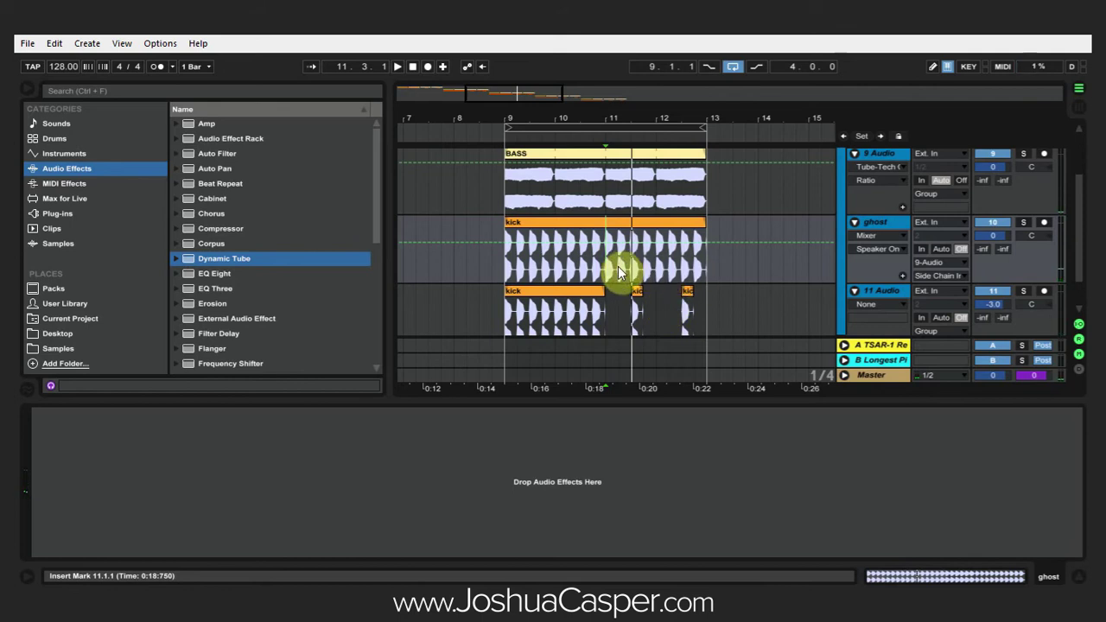
pyautogui.click(697, 319)
pyautogui.moveTo(695, 316); pyautogui.dragTo(504, 313)
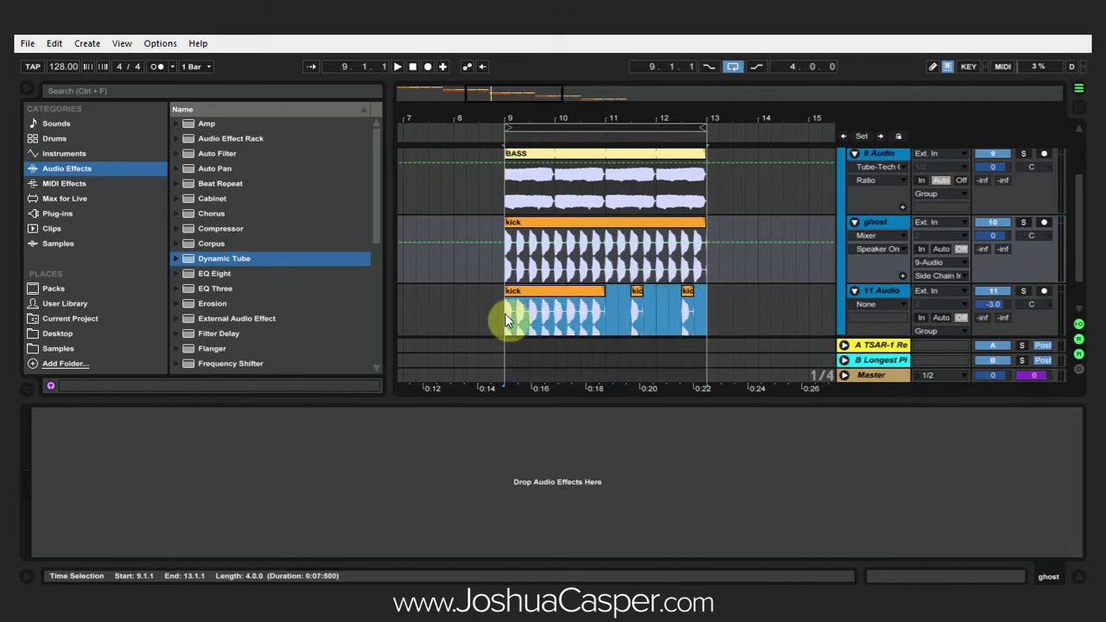
pyautogui.click(571, 222)
pyautogui.hotkey('ctrl', 'v')
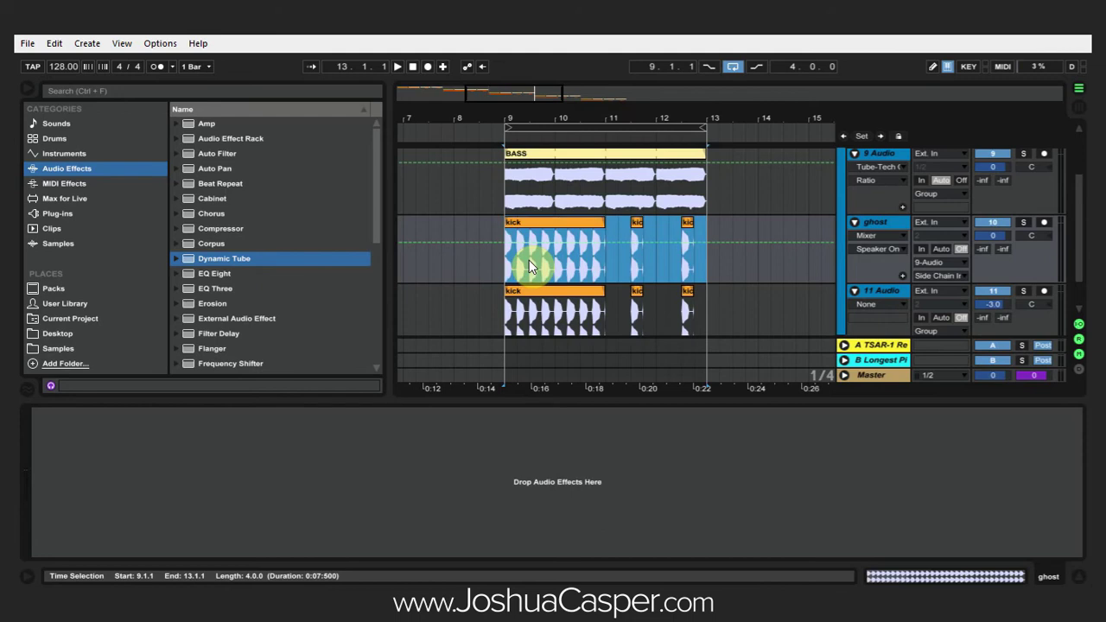
# - Play from bar 10.4, then stretch the first ghost kick clip back to bar 13
pyautogui.click(601, 265)
pyautogui.press('space')
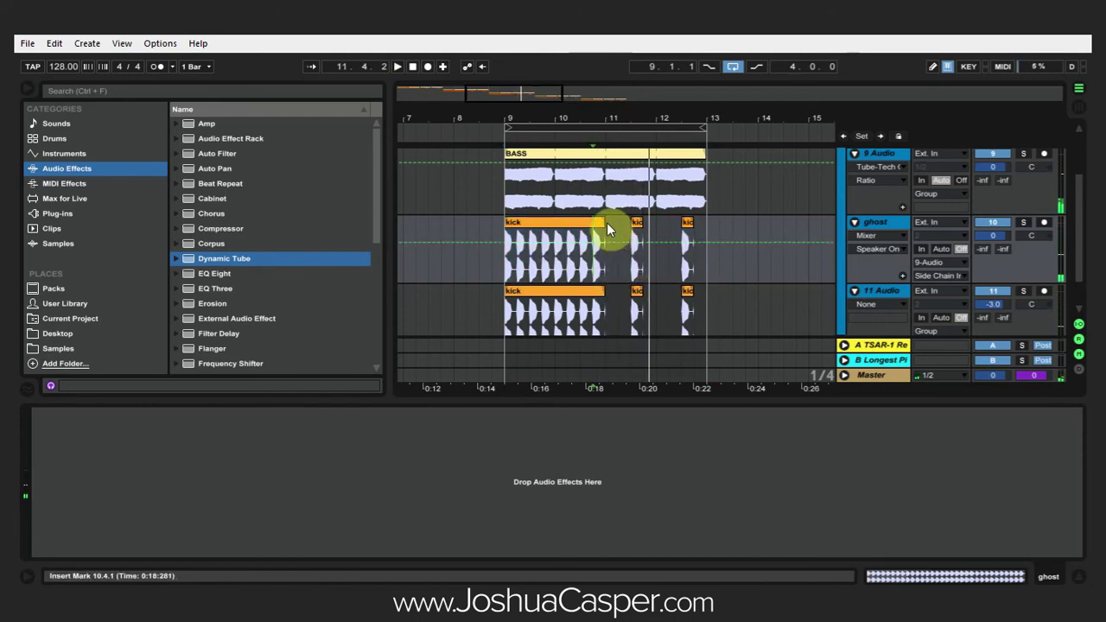
pyautogui.moveTo(603, 223); pyautogui.dragTo(701, 223)
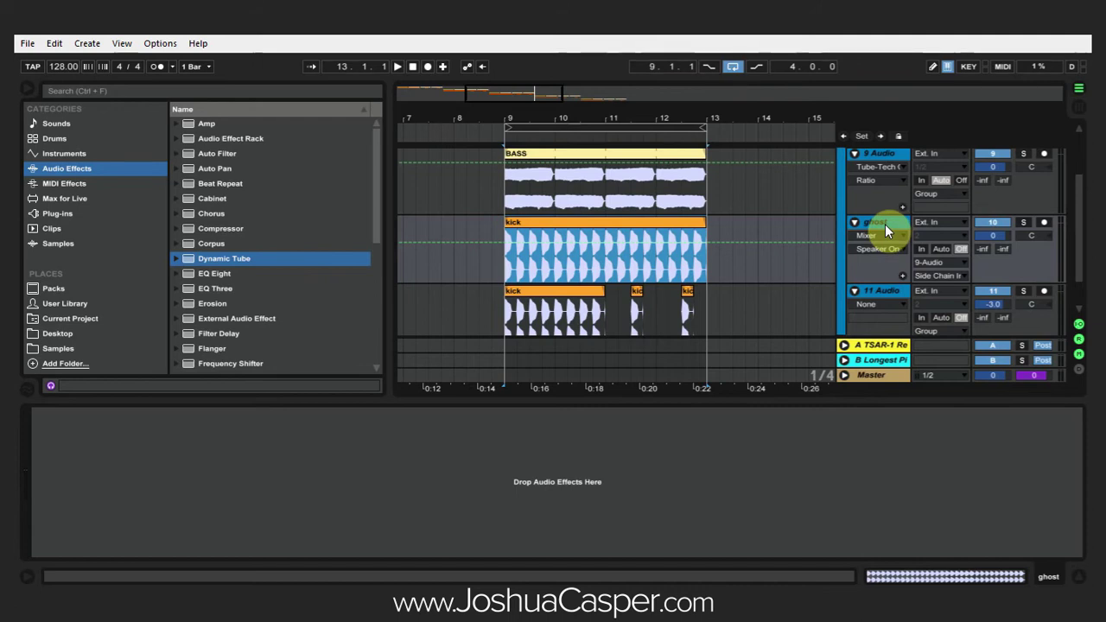
# - Toggle the ghost track off and on, leaving its input source unchanged
pyautogui.click(994, 222)
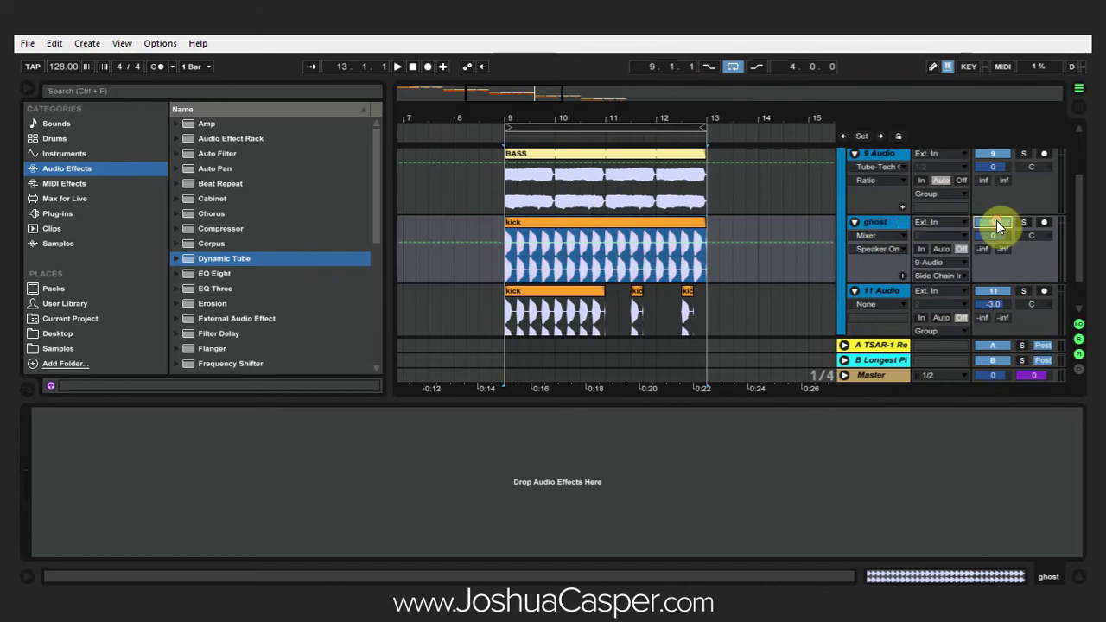
pyautogui.click(995, 222)
pyautogui.scroll(2, 995, 225)
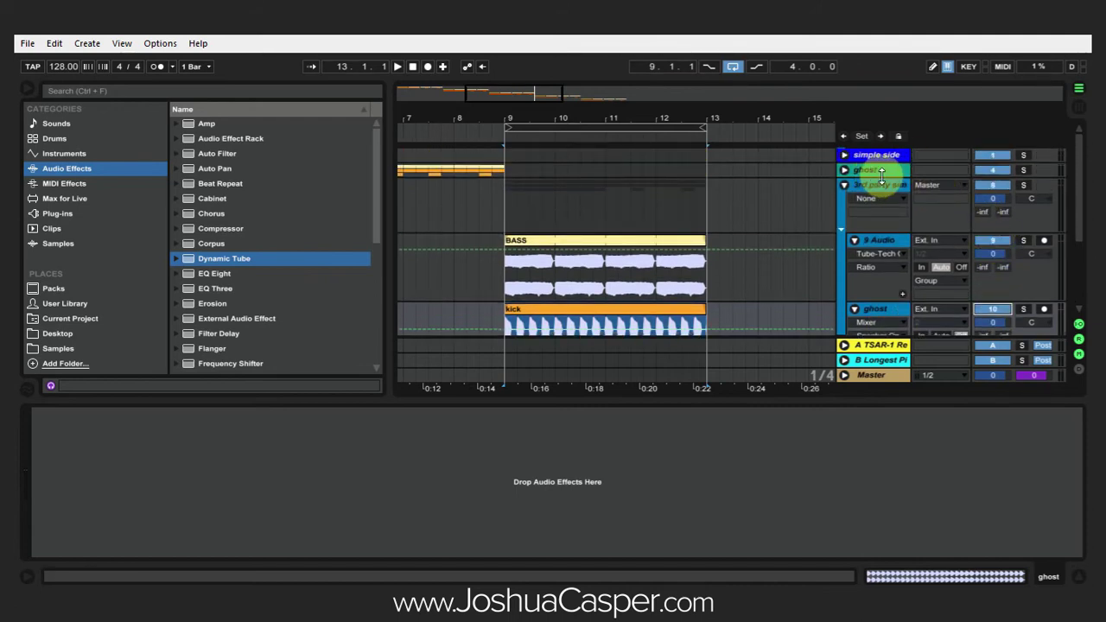
pyautogui.scroll(-3, 944, 276)
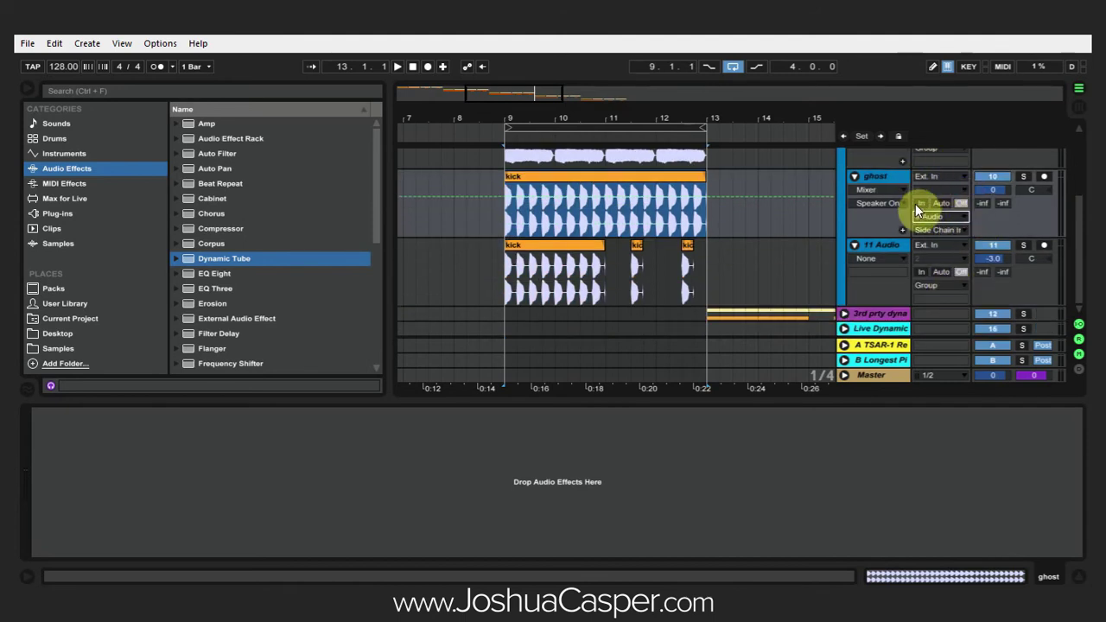
pyautogui.click(939, 176)
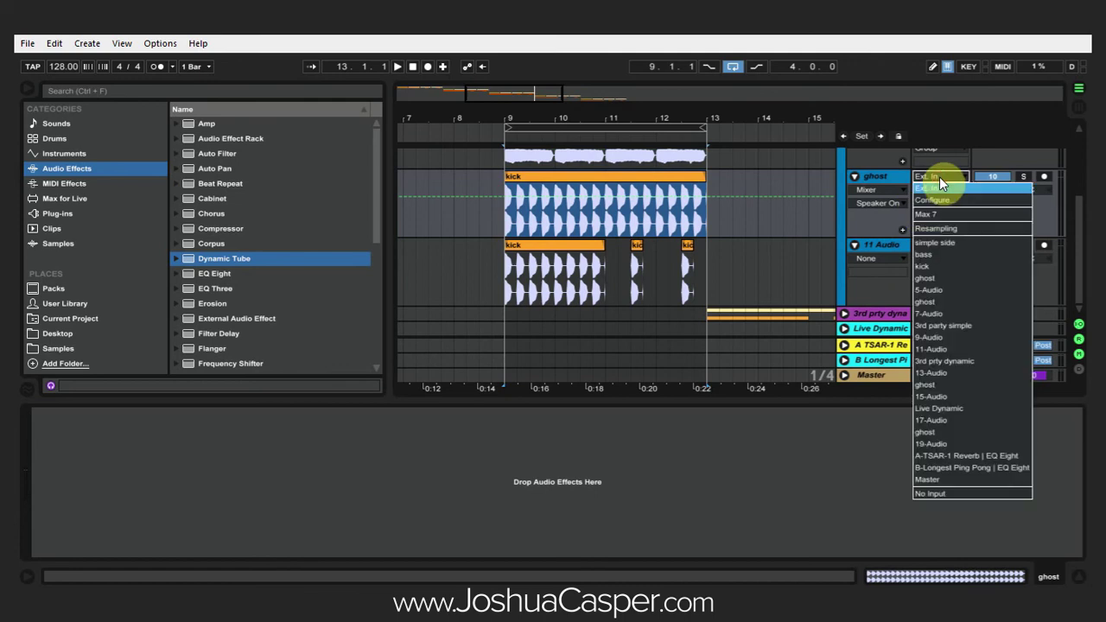
pyautogui.click(939, 176)
# - Route the ghost track's Audio To 9-Audio, into Side Chain Input 1-Tube-Tech CL 1B
pyautogui.click(939, 217)
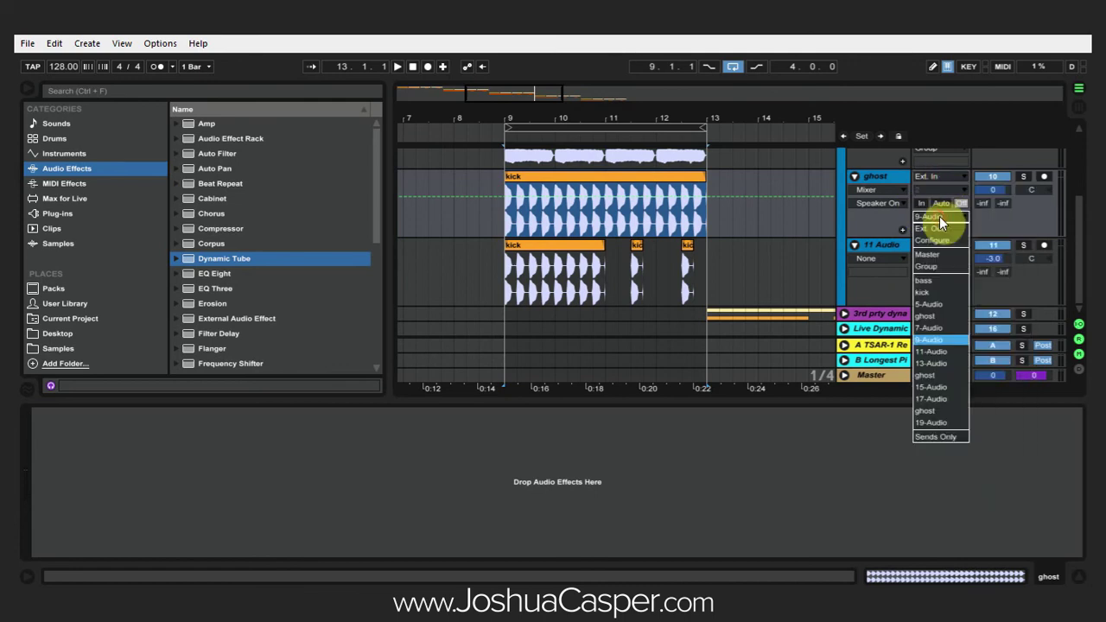
pyautogui.click(937, 343)
pyautogui.scroll(1, 913, 259)
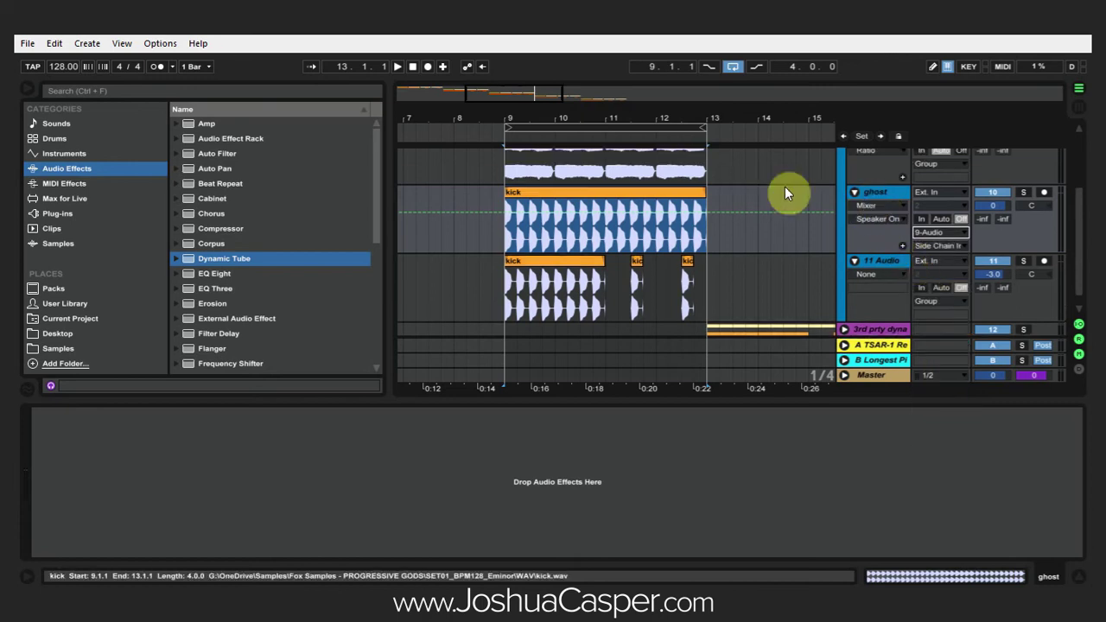
pyautogui.click(589, 168)
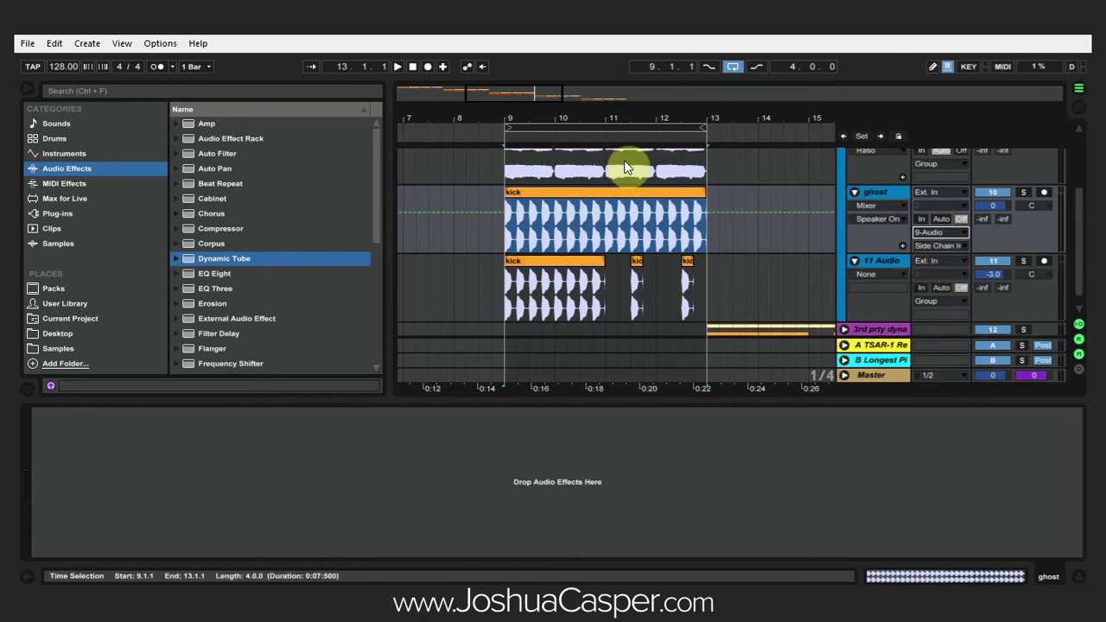
pyautogui.click(937, 247)
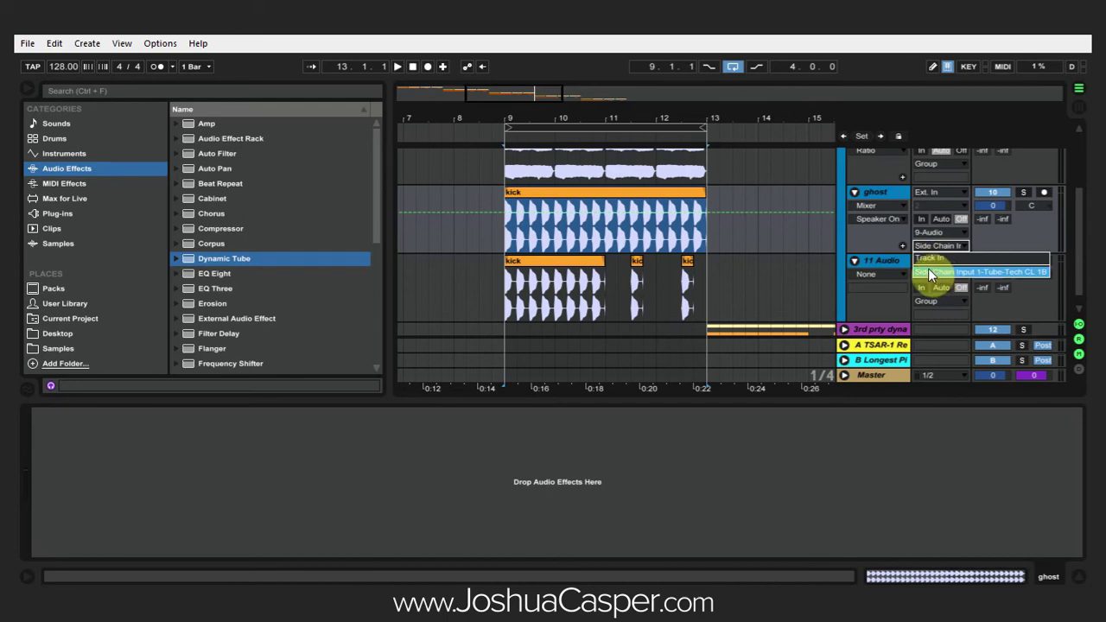
pyautogui.click(926, 268)
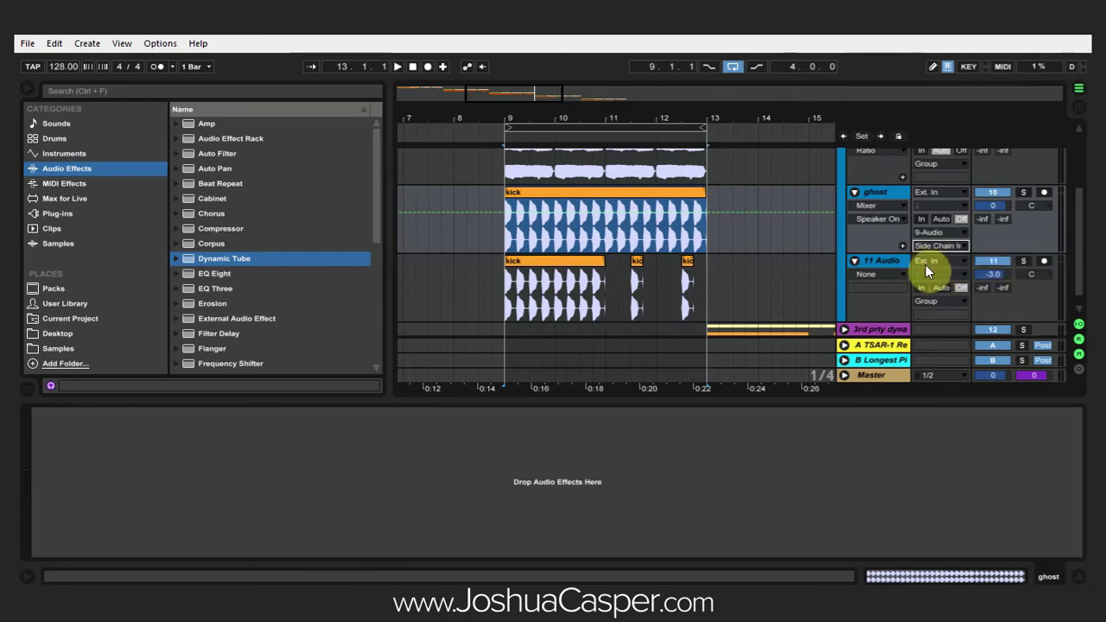
# - Play from bar 9 to hear the ghost-driven Tube-Tech sidechain
pyautogui.scroll(3, 908, 231)
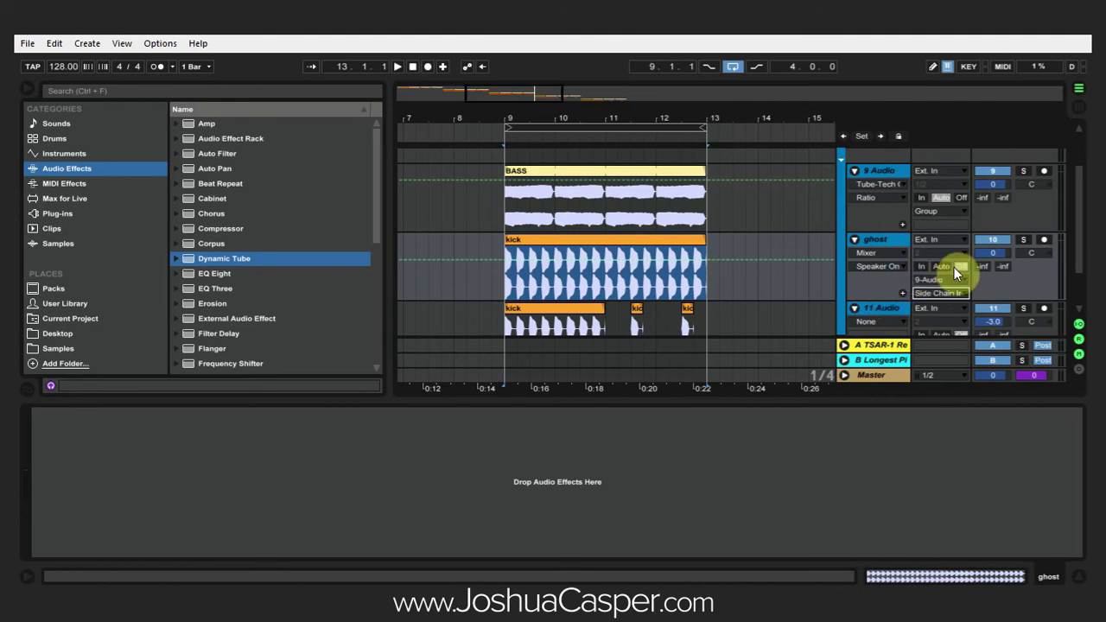
pyautogui.click(811, 261)
pyautogui.press('space')
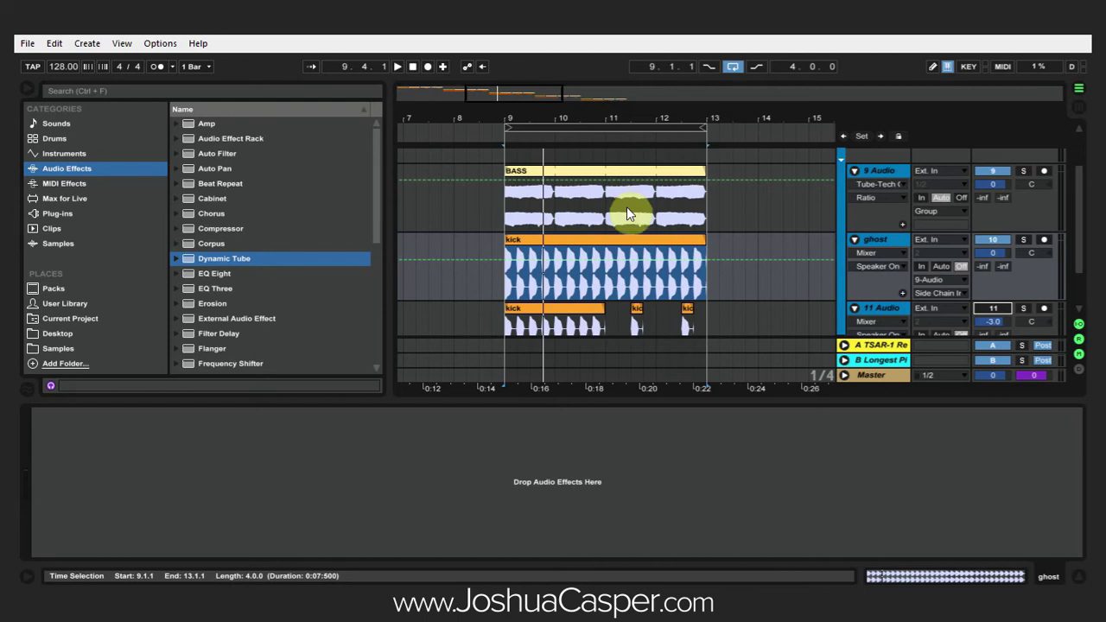
pyautogui.scroll(1, 632, 220)
# - Collapse 3rd party sim, expand the 3rd prty dyna group and select bars 13–17 on ghost
pyautogui.click(843, 163)
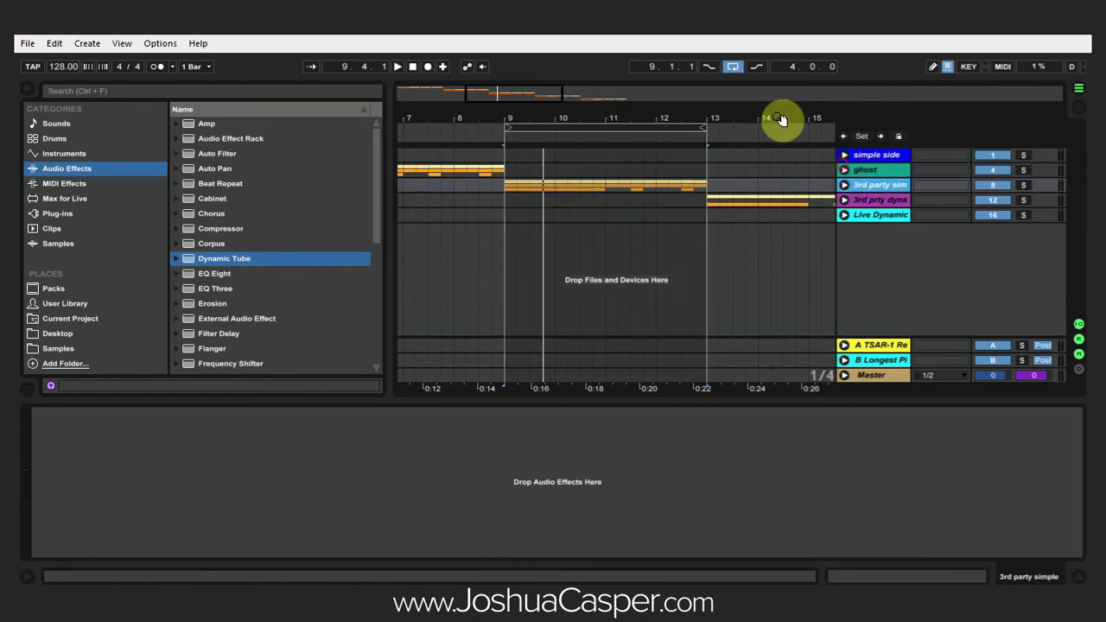
pyautogui.moveTo(778, 116); pyautogui.dragTo(658, 131)
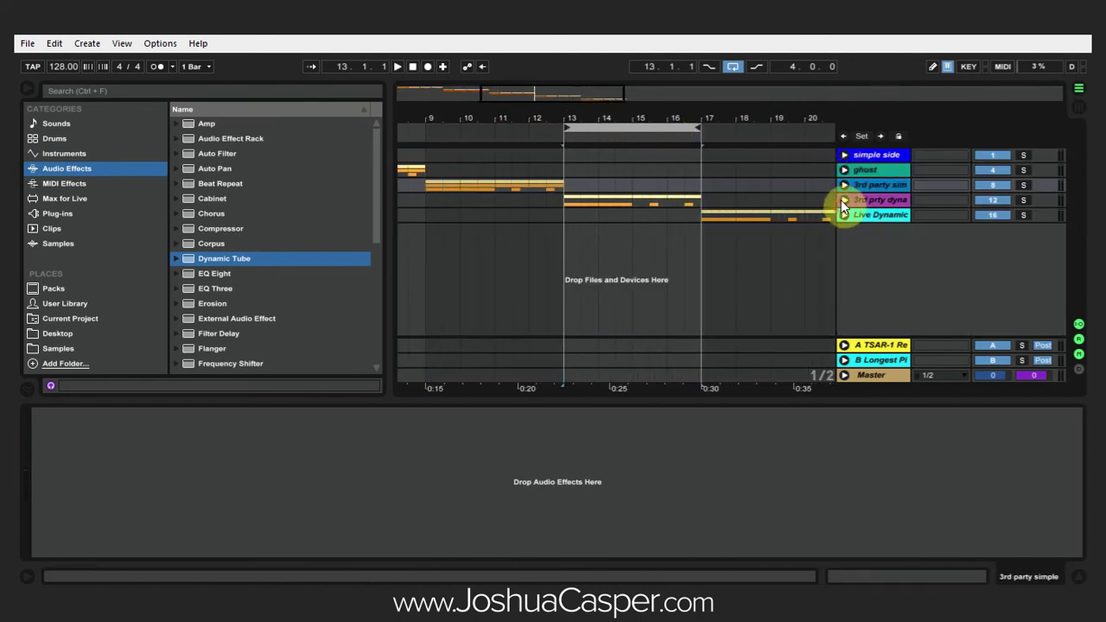
pyautogui.click(843, 200)
pyautogui.click(617, 281)
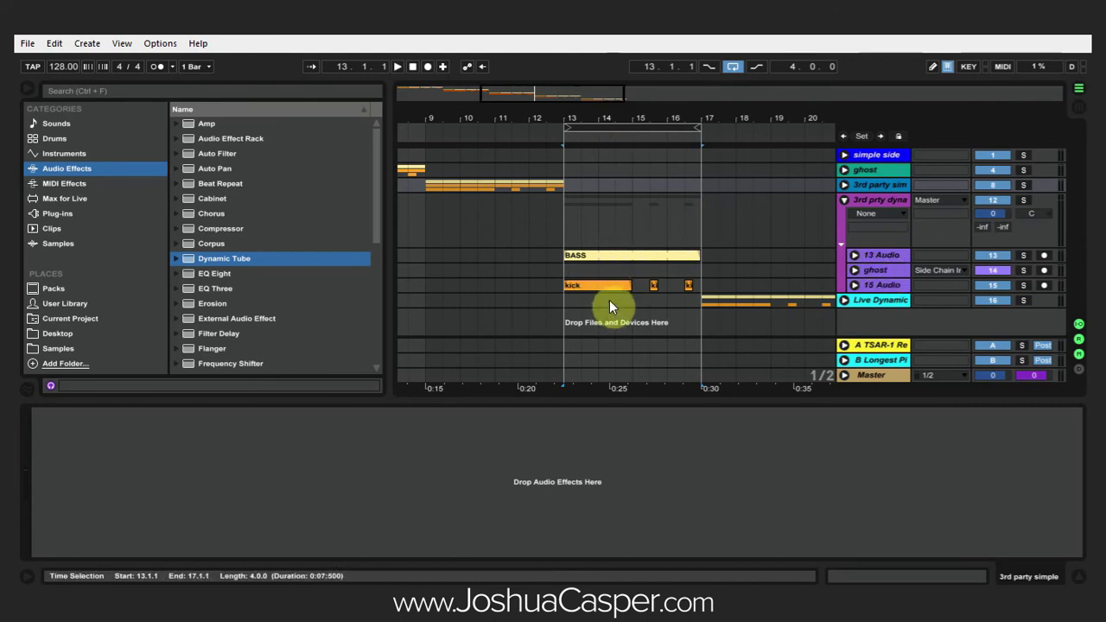
pyautogui.moveTo(703, 269); pyautogui.dragTo(568, 270)
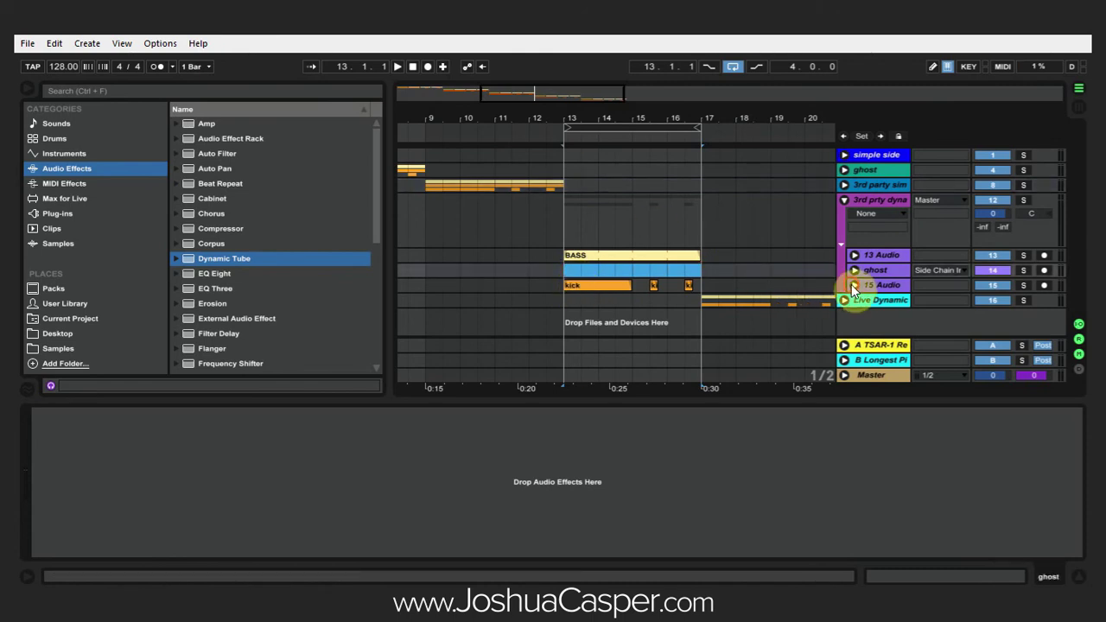
# - Unfold 13 Audio to show its Tube-Tech device, zoomed to bars 12–18
pyautogui.click(853, 255)
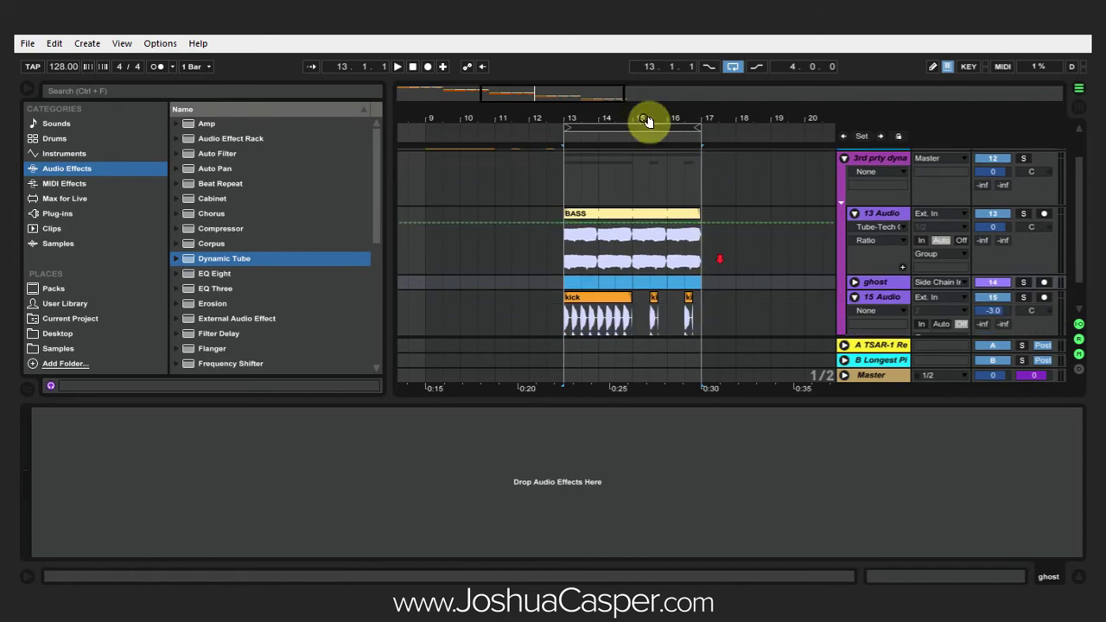
pyautogui.moveTo(646, 121); pyautogui.dragTo(641, 367)
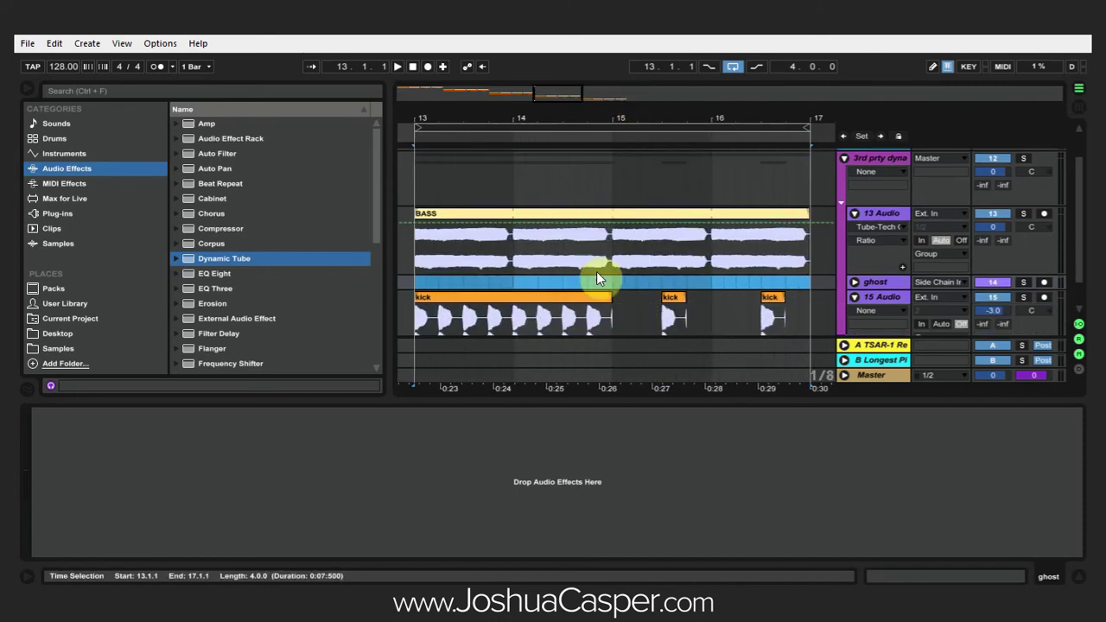
pyautogui.moveTo(634, 123); pyautogui.dragTo(634, 102)
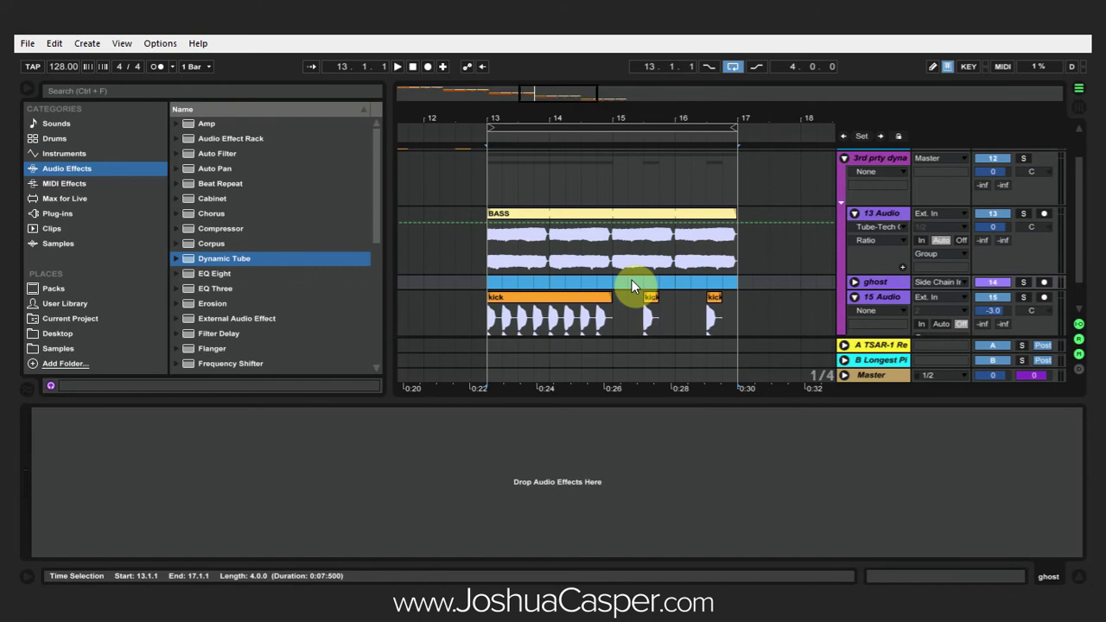
# - Set the ghost track's Audio From to 15-Audio with Monitor set to In
pyautogui.press('Right')
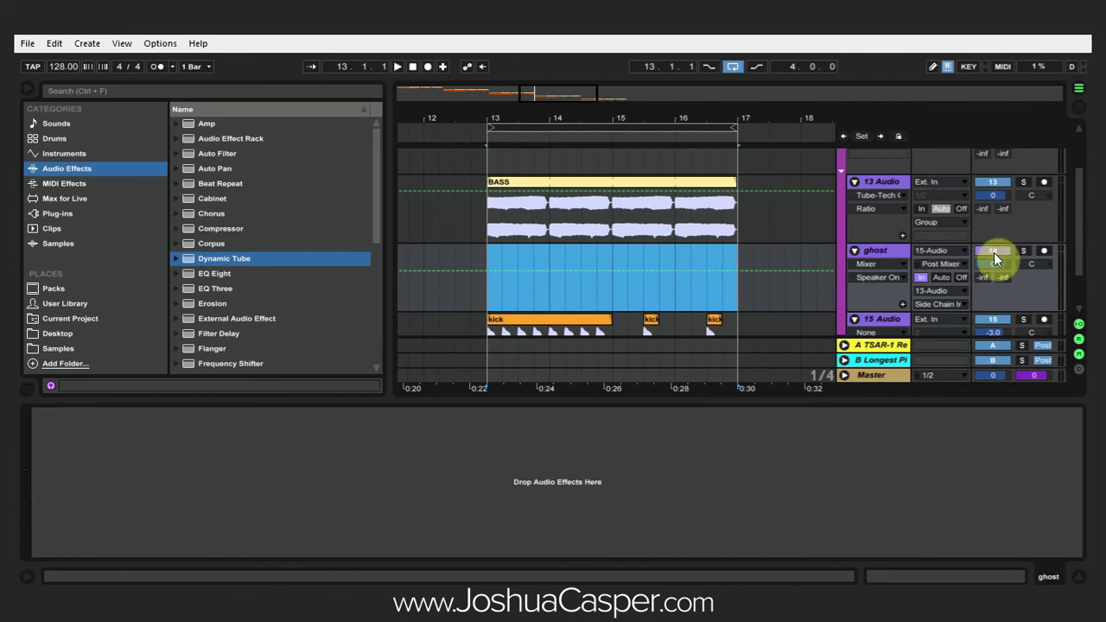
pyautogui.click(924, 251)
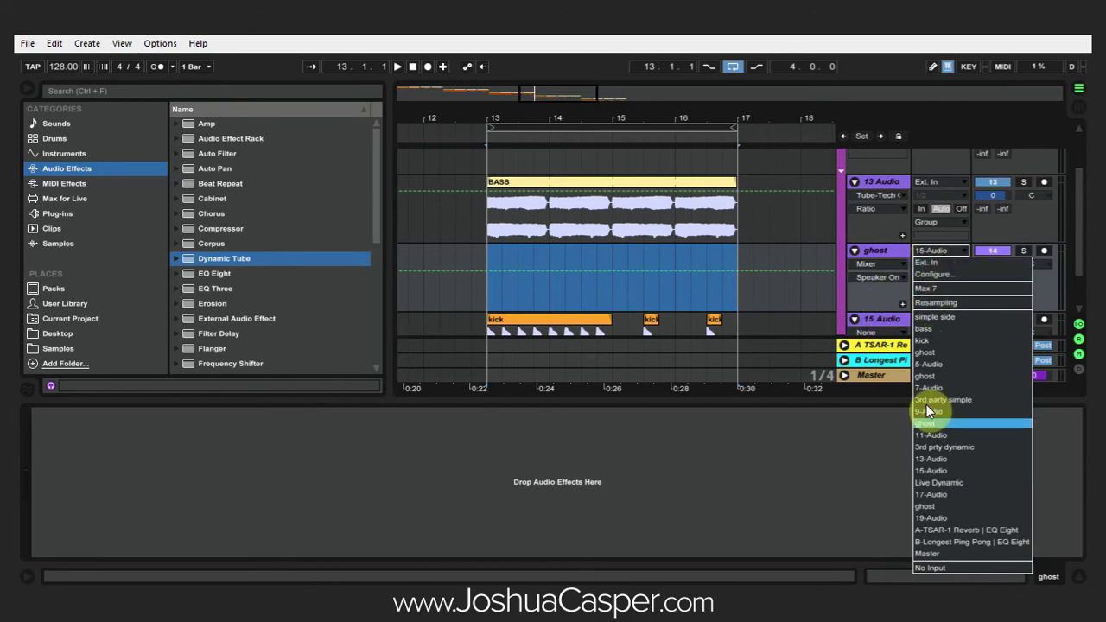
pyautogui.click(953, 472)
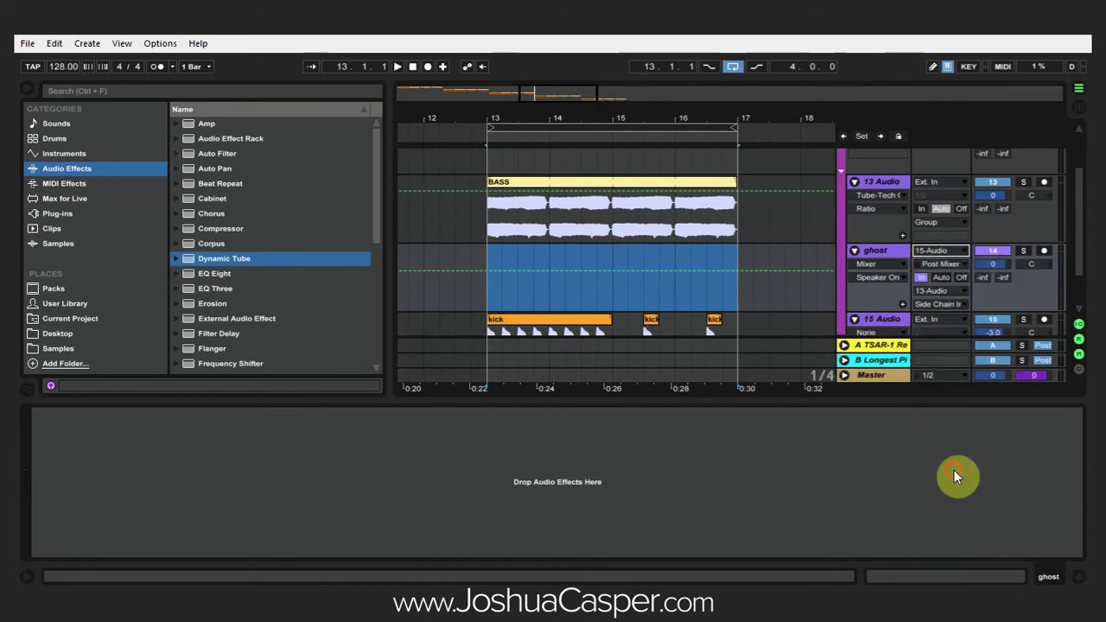
pyautogui.click(924, 276)
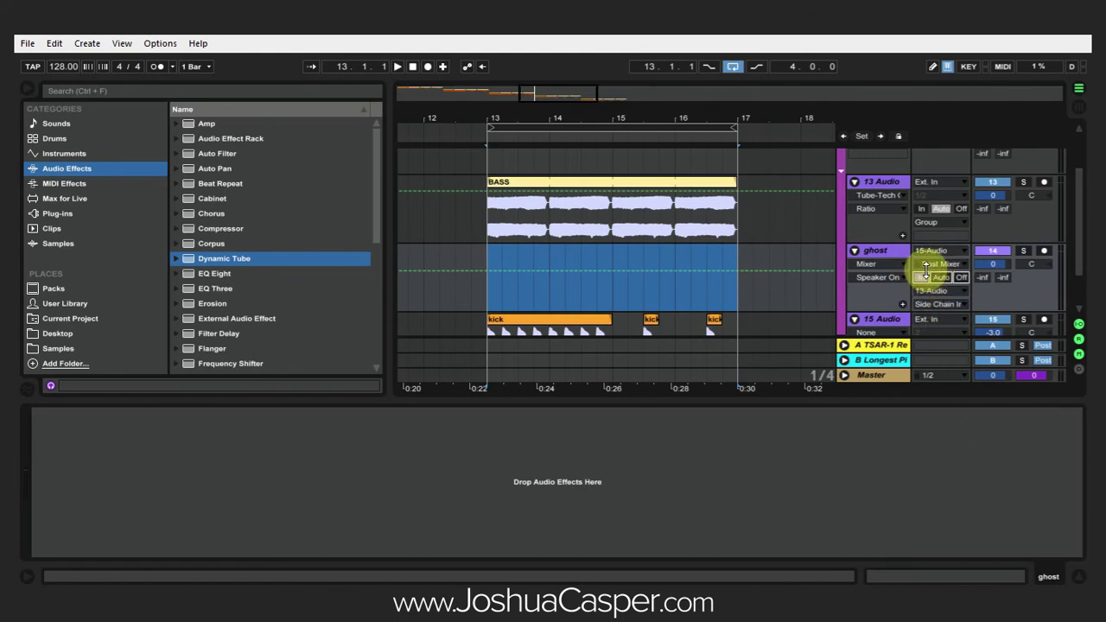
pyautogui.click(959, 277)
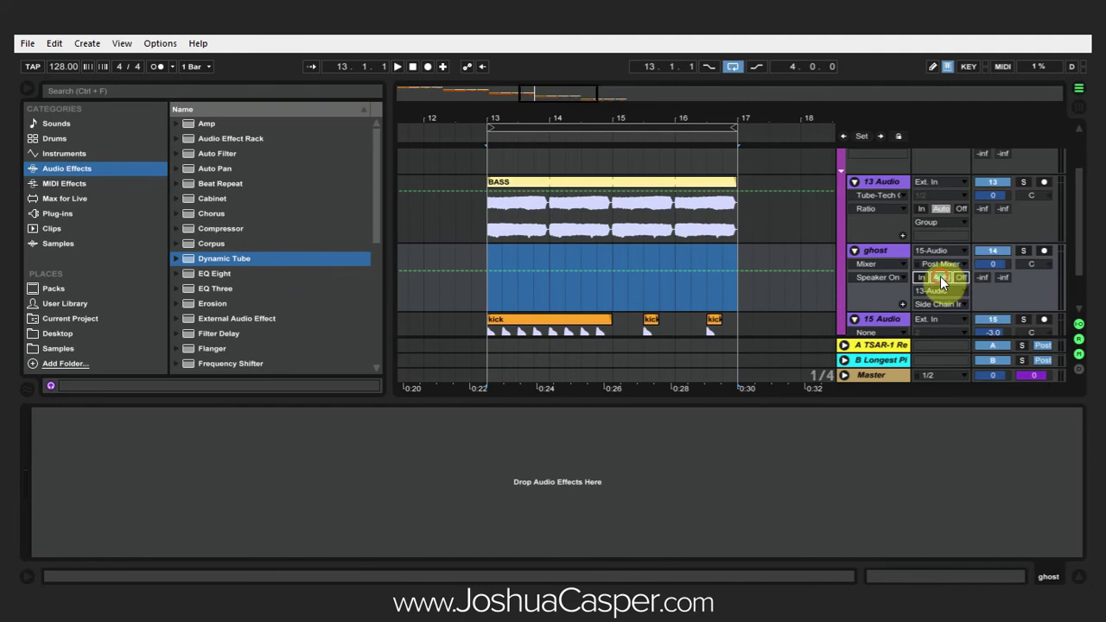
pyautogui.click(923, 277)
# - Send the ghost track's Audio To 13-Audio, Side Chain Input 1-Tube-Tech CL 1B
pyautogui.click(938, 292)
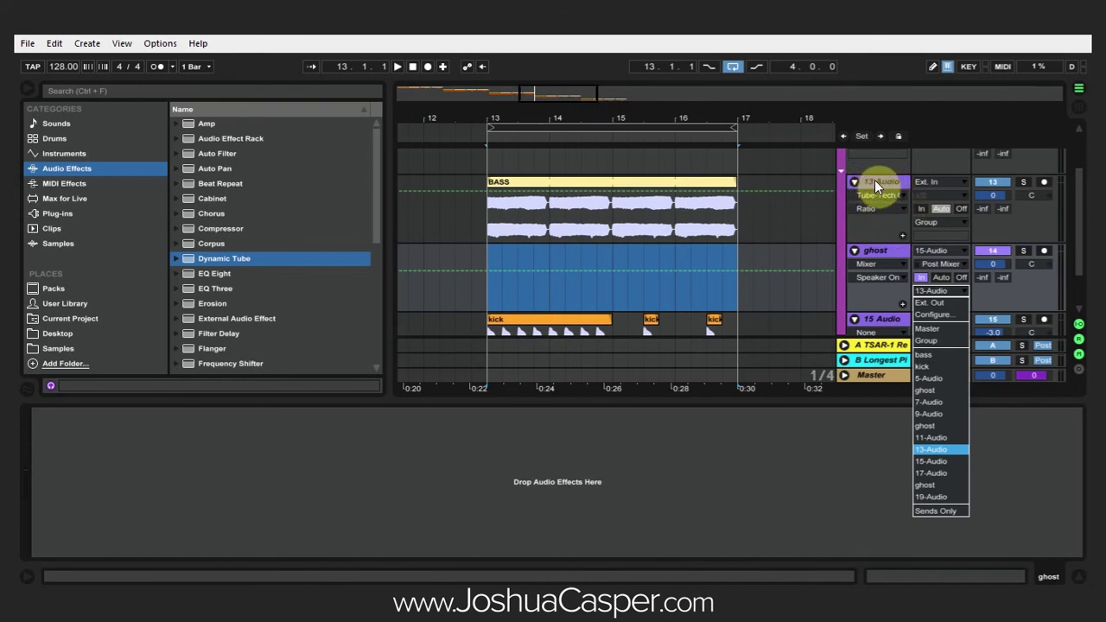
pyautogui.click(944, 451)
pyautogui.click(931, 304)
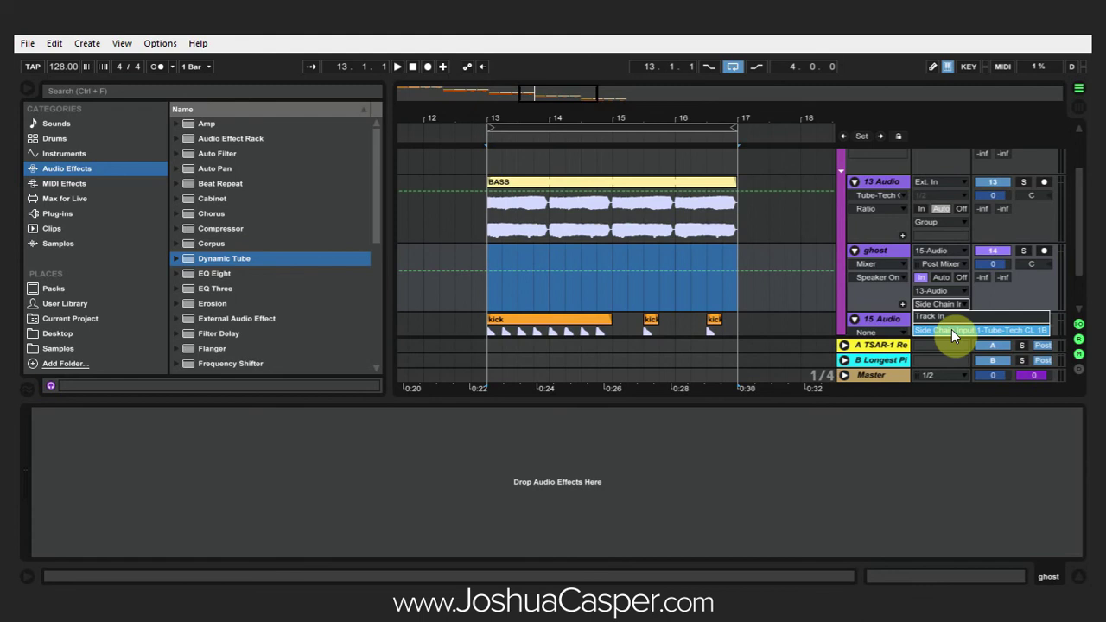
pyautogui.click(951, 329)
pyautogui.scroll(-1, 946, 307)
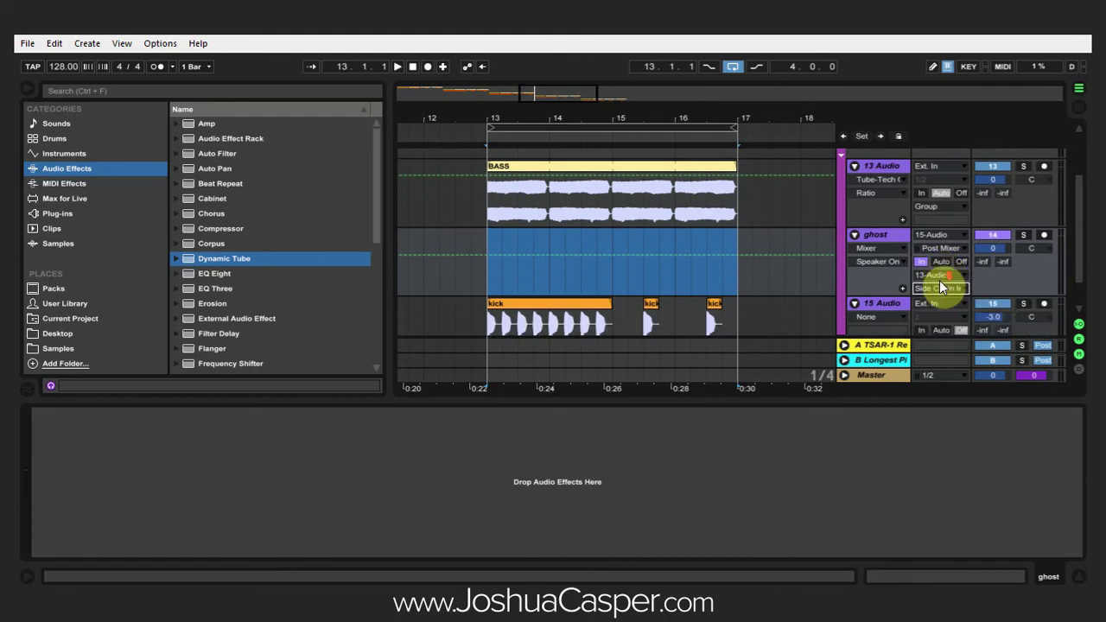
# - Play the bars 13–17 loop to hear the sidechained bass, then stop
pyautogui.click(563, 126)
pyautogui.press('space')
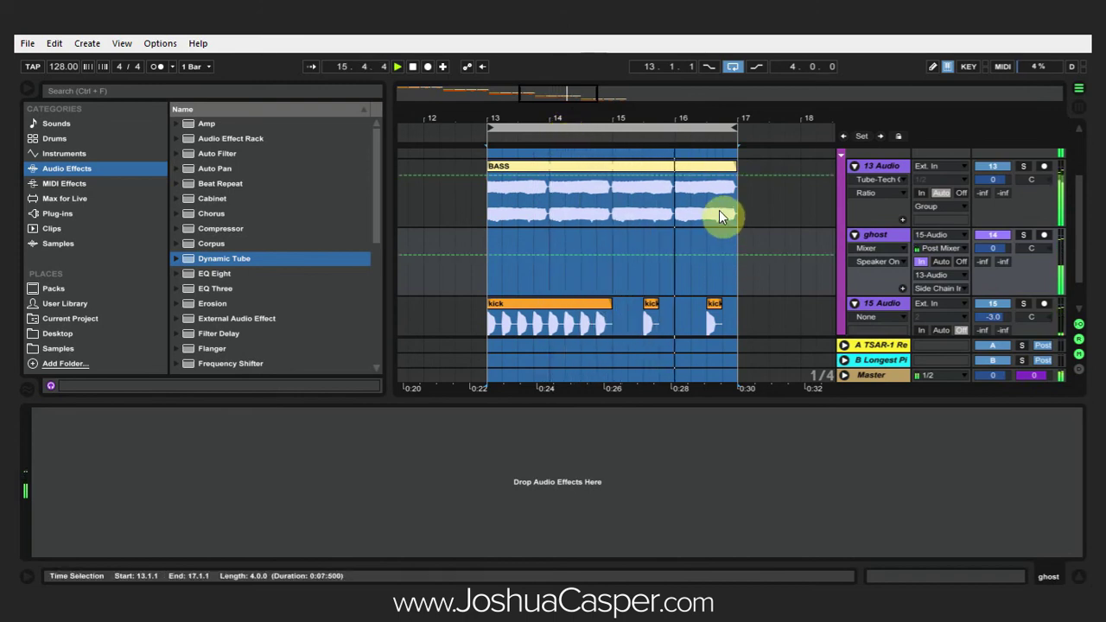
pyautogui.press('space')
pyautogui.scroll(-1, 637, 314)
# - Duplicate the short kick clip near bar 15.3 several times with Ctrl+D
pyautogui.click(610, 285)
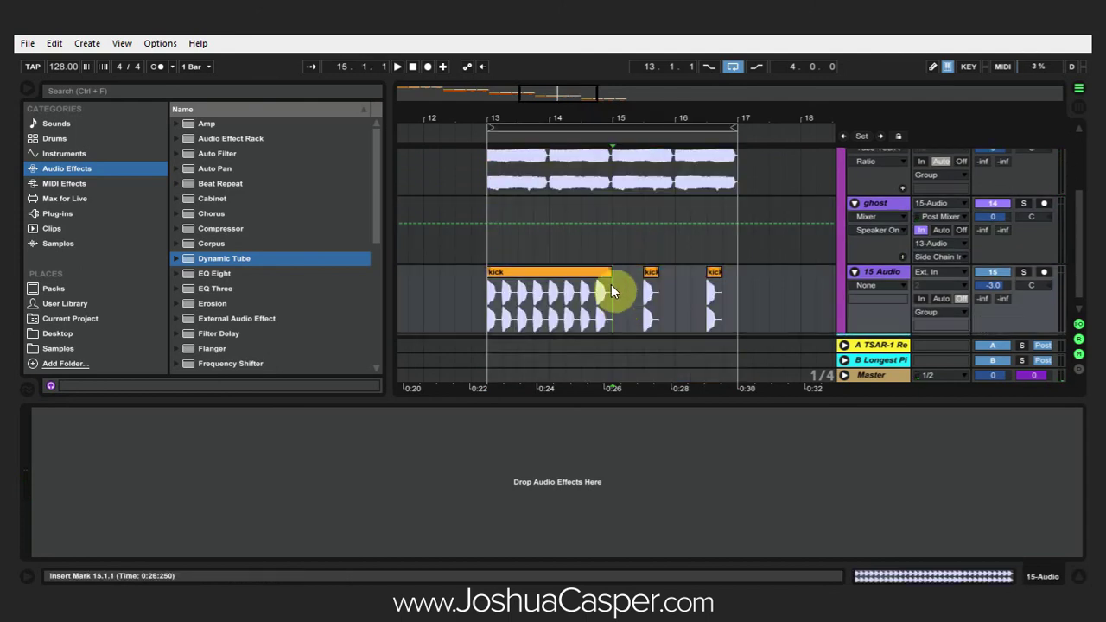
pyautogui.click(653, 272)
pyautogui.moveTo(672, 125); pyautogui.dragTo(666, 115)
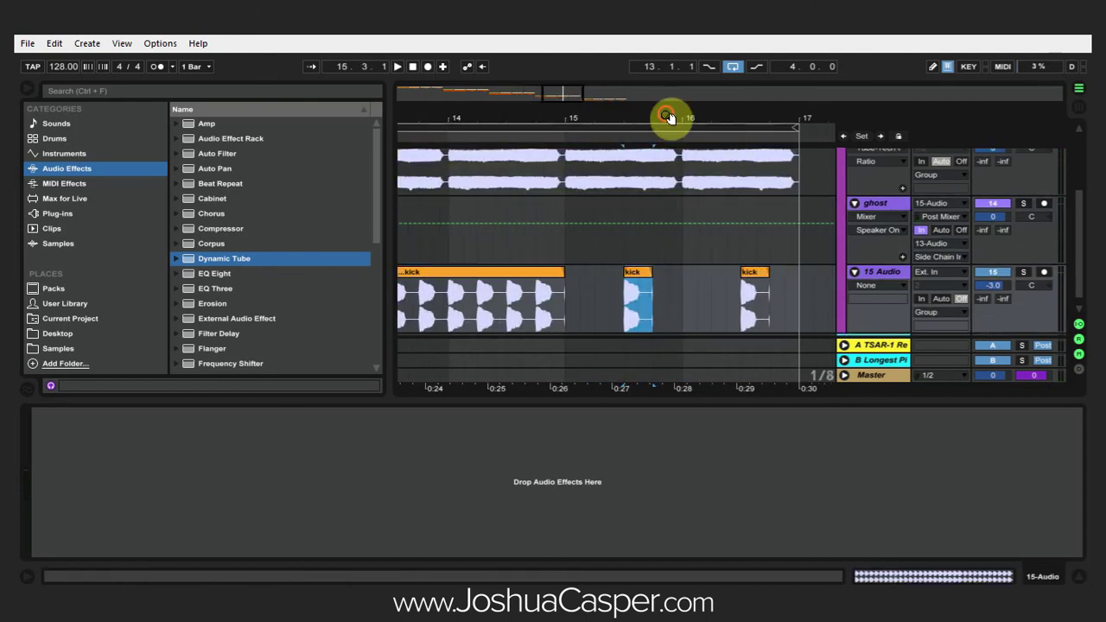
pyautogui.hotkey('ctrl', 'd')
pyautogui.hotkey('ctrl', 'd')
pyautogui.click(698, 273)
pyautogui.hotkey('ctrl', 'd')
pyautogui.hotkey('ctrl', 'd')
pyautogui.hotkey('ctrl', 'd')
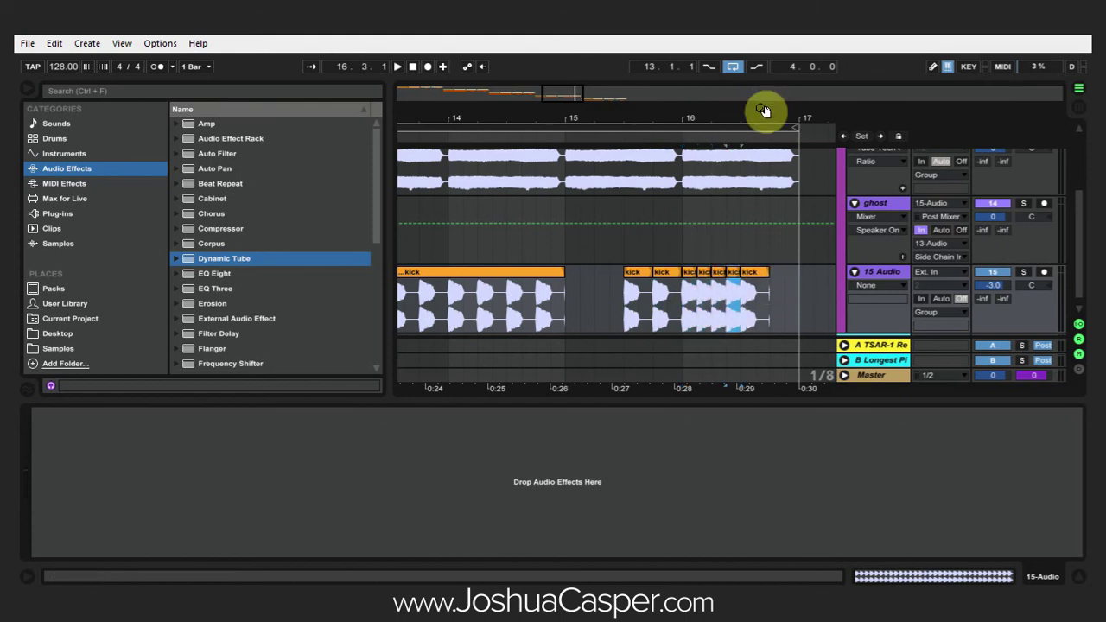
# - Shorten the last kick copy to a sixteenth, repeat it to bar 17, and play from bar 13
pyautogui.moveTo(768, 116); pyautogui.dragTo(768, 130)
pyautogui.moveTo(757, 274)
pyautogui.mouseDown()
pyautogui.moveTo(768, 274)
pyautogui.moveTo(740, 272)
pyautogui.mouseUp()
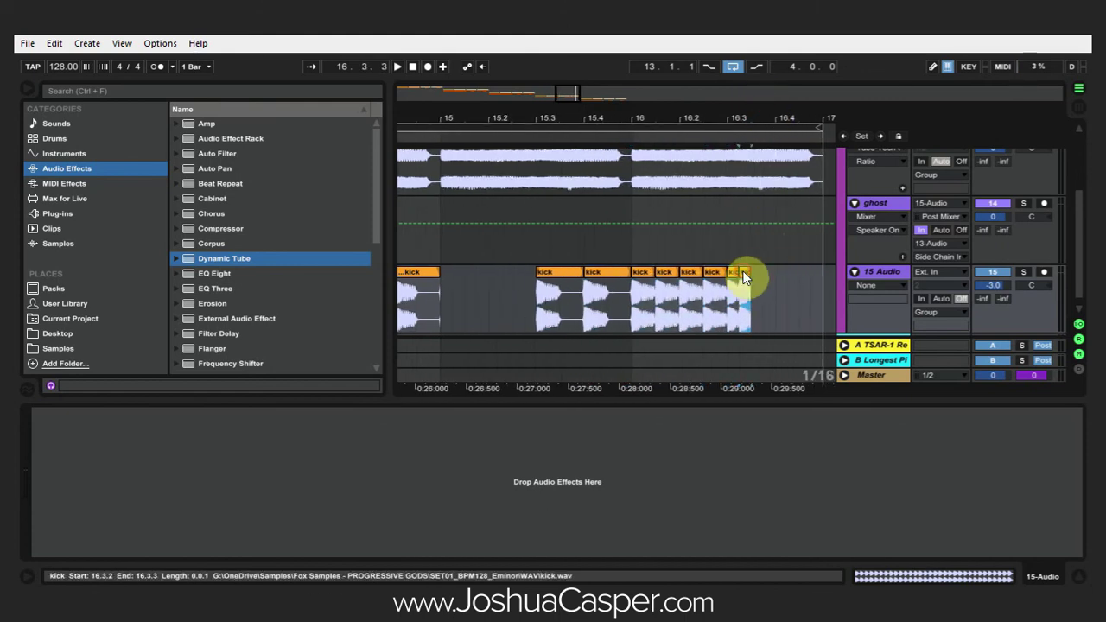
pyautogui.hotkey('ctrl', 'd')
pyautogui.hotkey('ctrl', 'd')
pyautogui.hotkey('ctrl', 'd')
pyautogui.moveTo(775, 298); pyautogui.dragTo(820, 298)
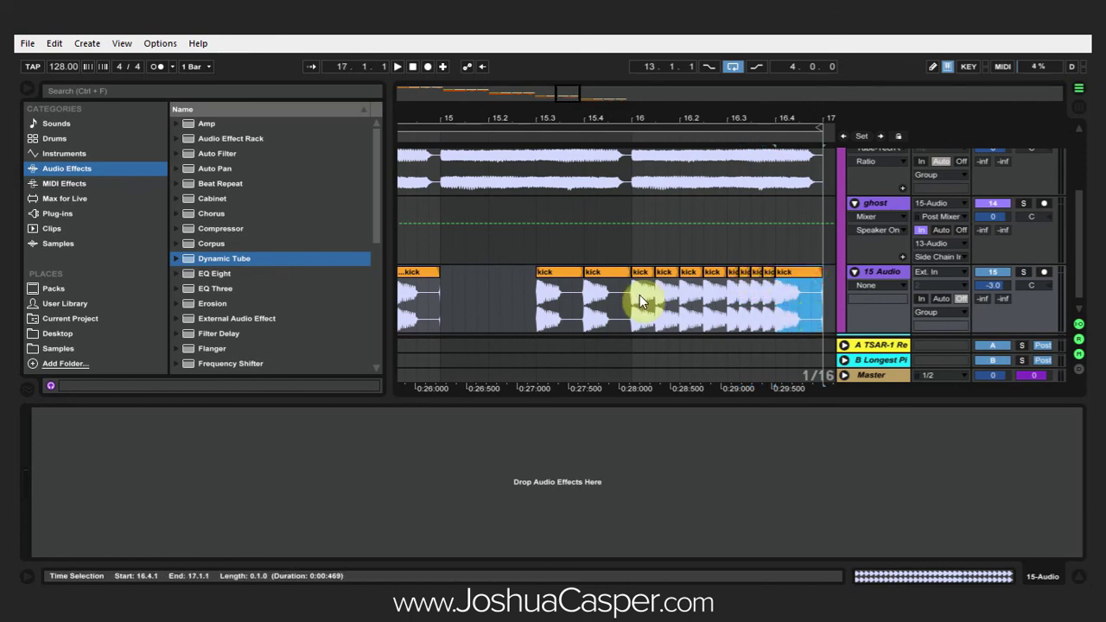
pyautogui.moveTo(698, 125); pyautogui.dragTo(690, 98)
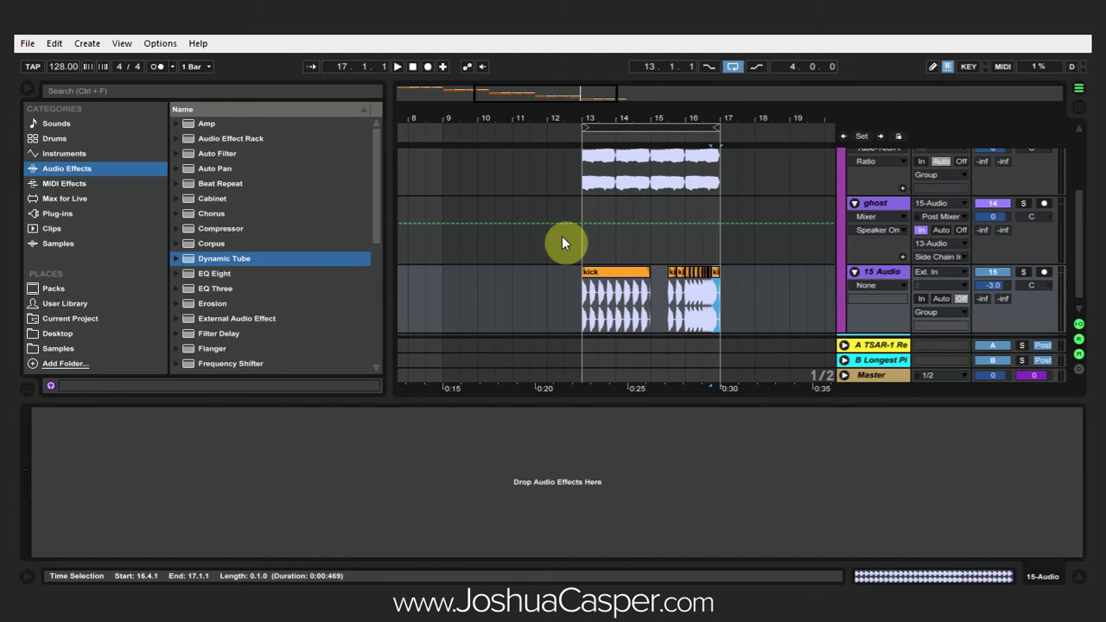
pyautogui.click(580, 301)
pyautogui.press('space')
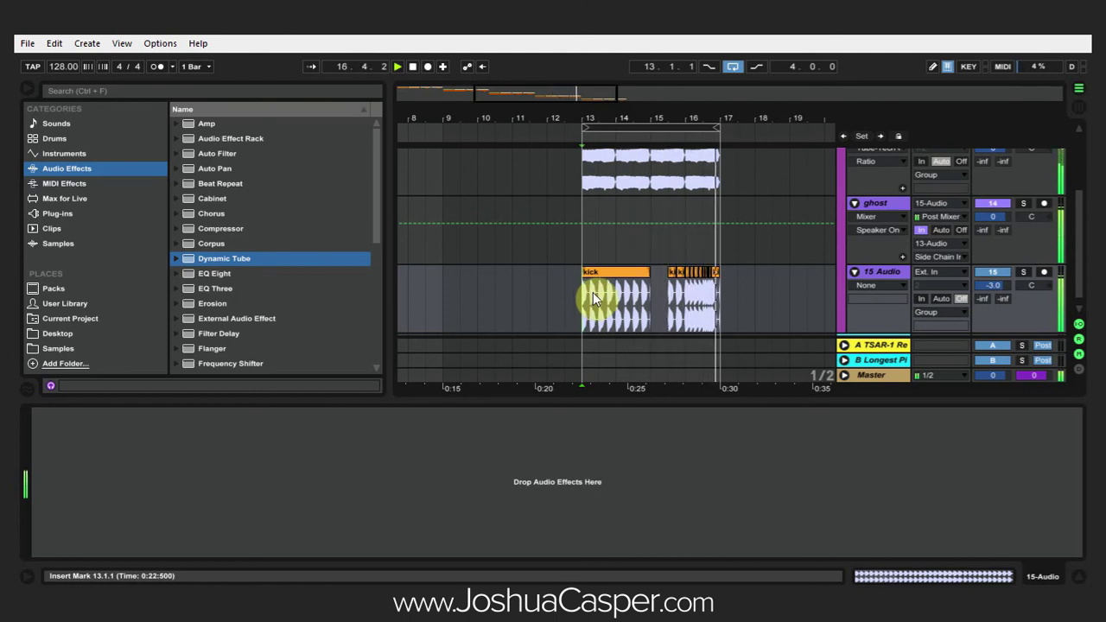
# - Stop playback and bring 17 Audio's Compressor bass and the ghost track fed by 19-Audio into view
pyautogui.press('space')
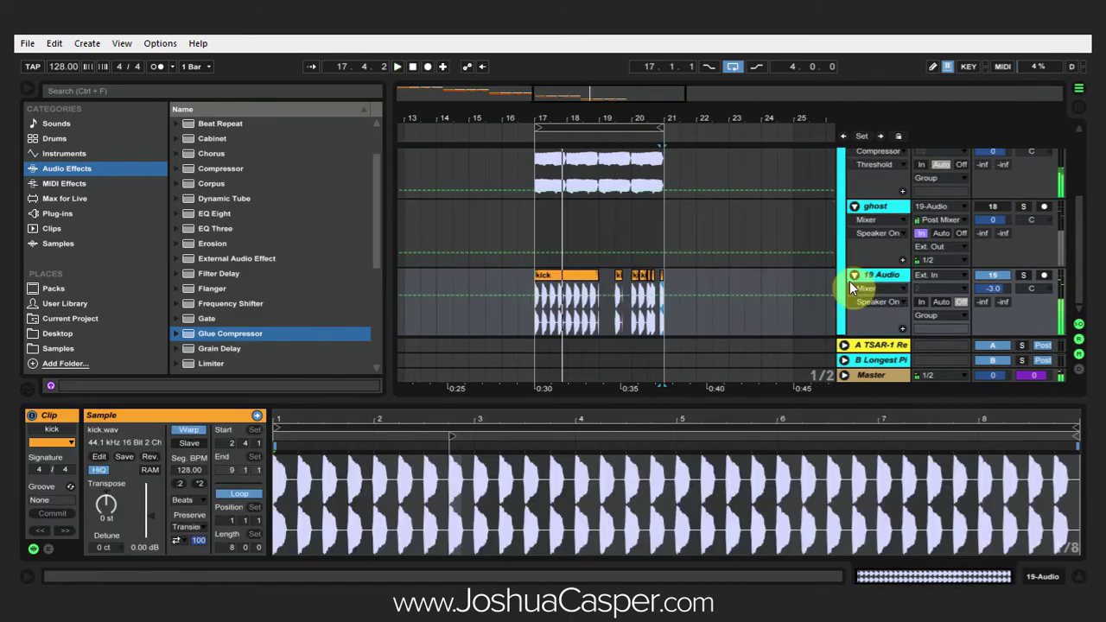
pyautogui.scroll(2, 849, 281)
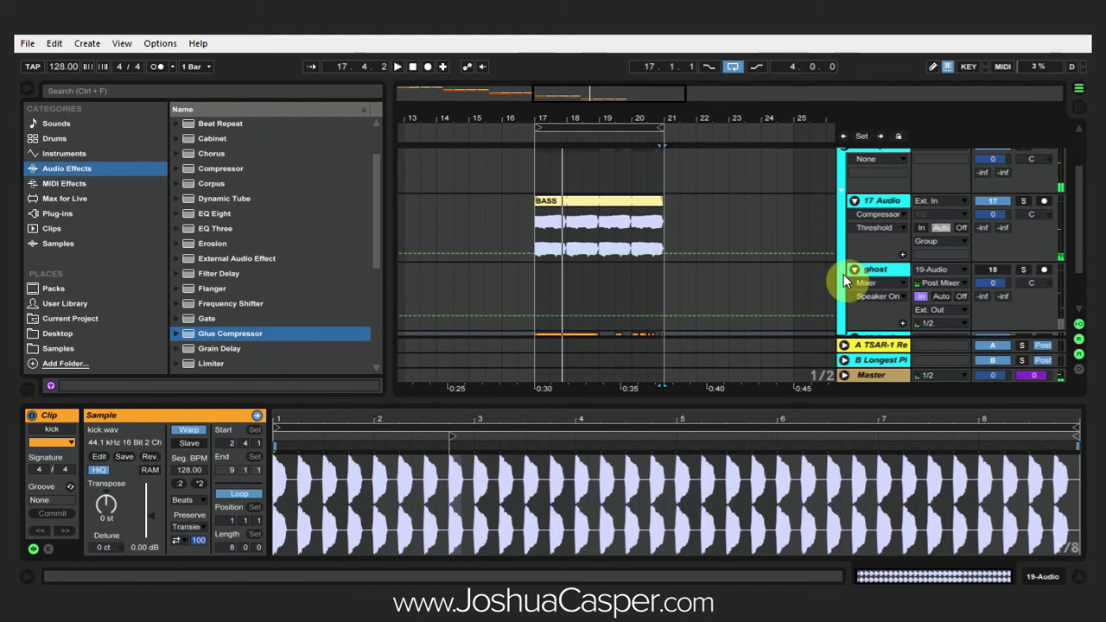